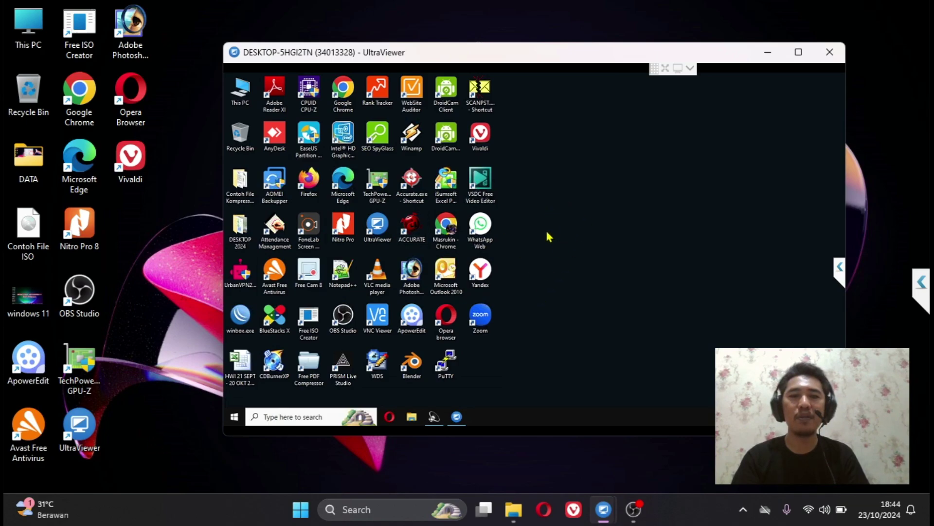
Open the remote PC's Start menu from its taskbar inside the UltraViewer session.
left_click(234, 417)
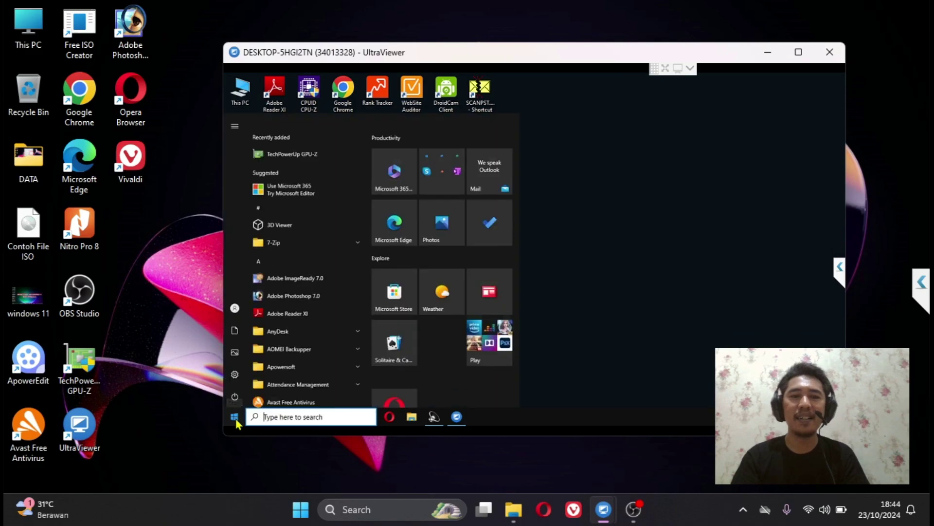
Close the remote PC's Start menu.
left_click(579, 253)
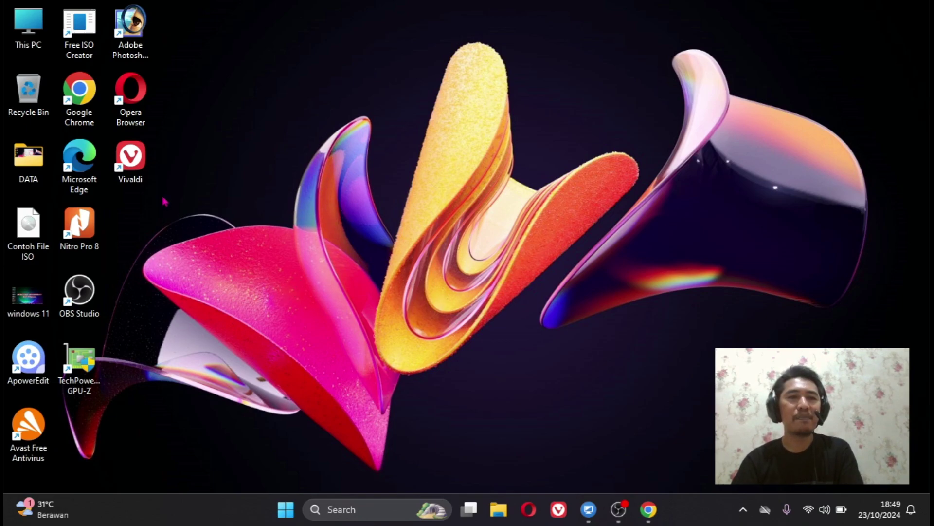
Launch Chrome maximized and search Google for 'ultraviewer' via the suggestion.
double_click(80, 89)
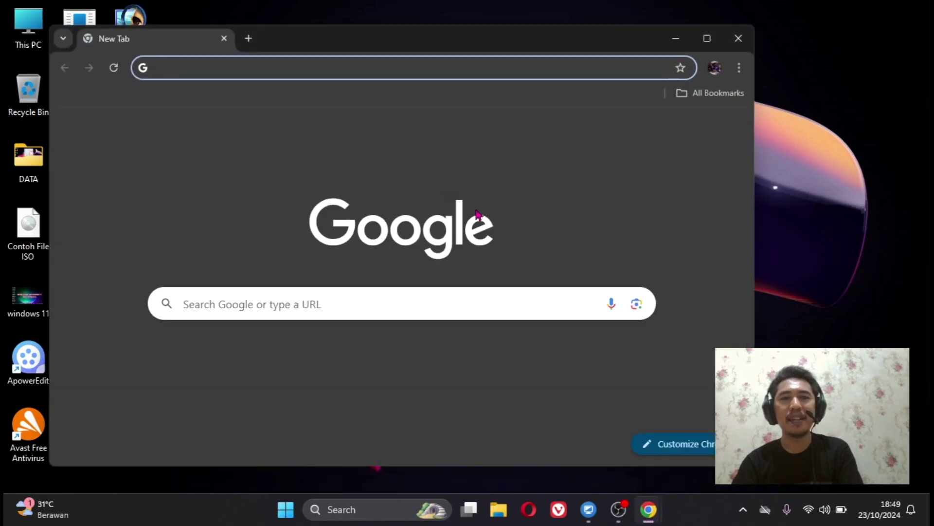
left_click(707, 38)
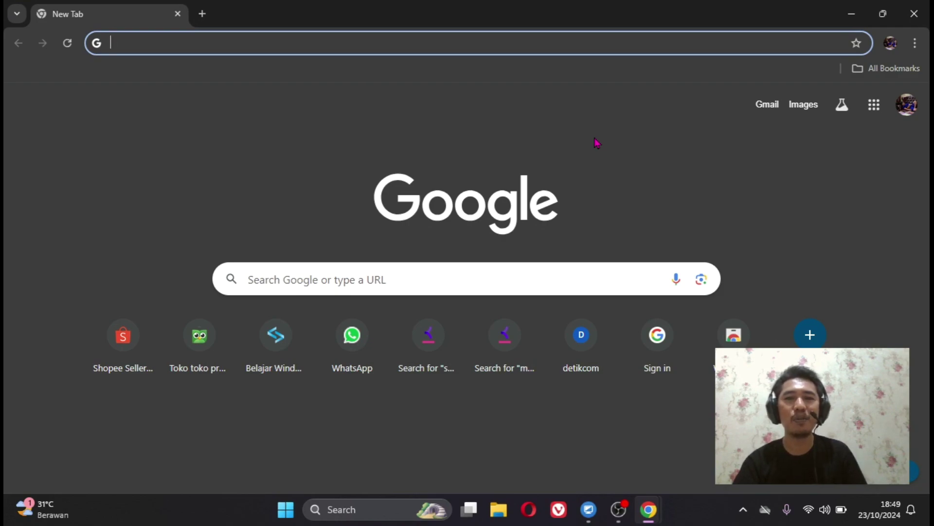
left_click(291, 279)
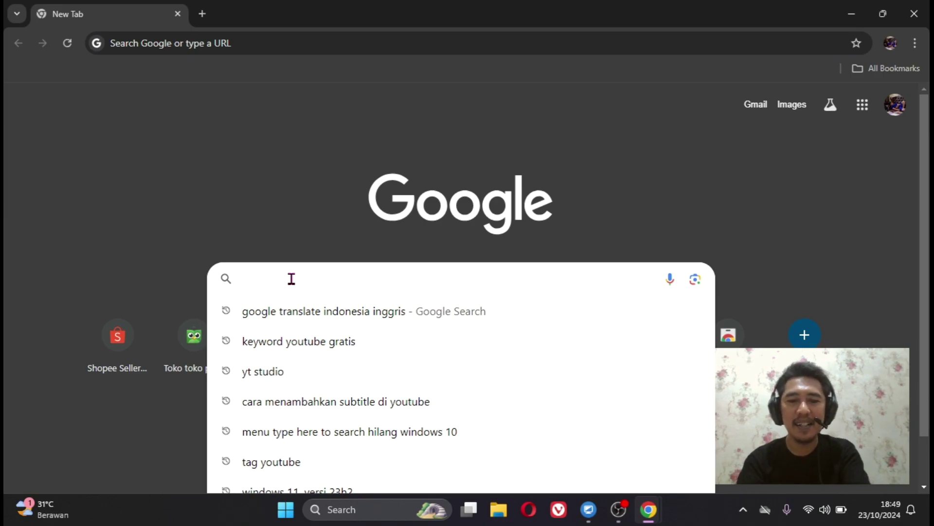
type("ultravi")
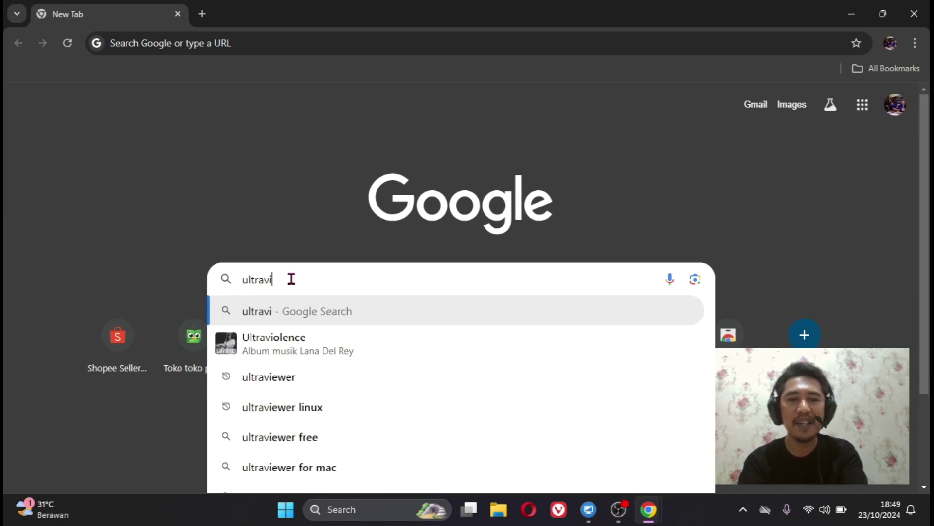
left_click(292, 375)
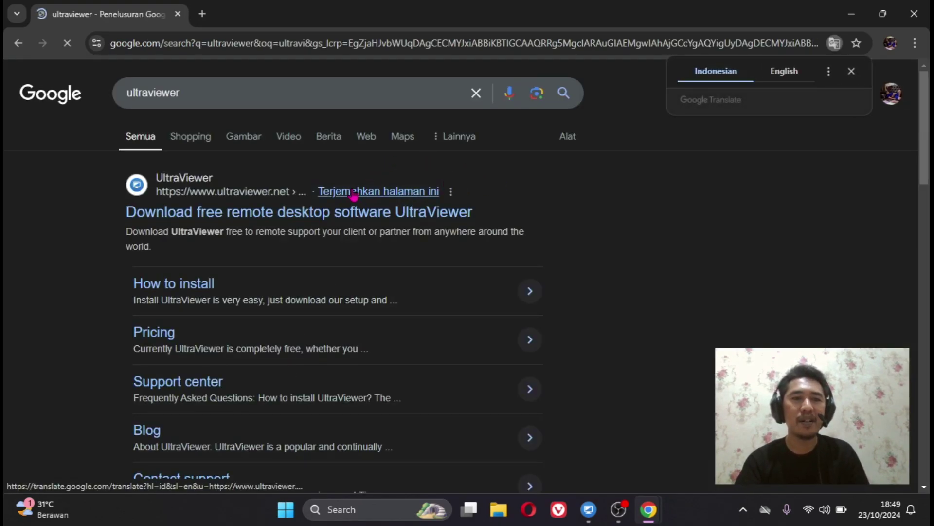
Download the UltraViewer 6.6.108 EXE installer from the official site and show it in Downloads.
left_click(261, 213)
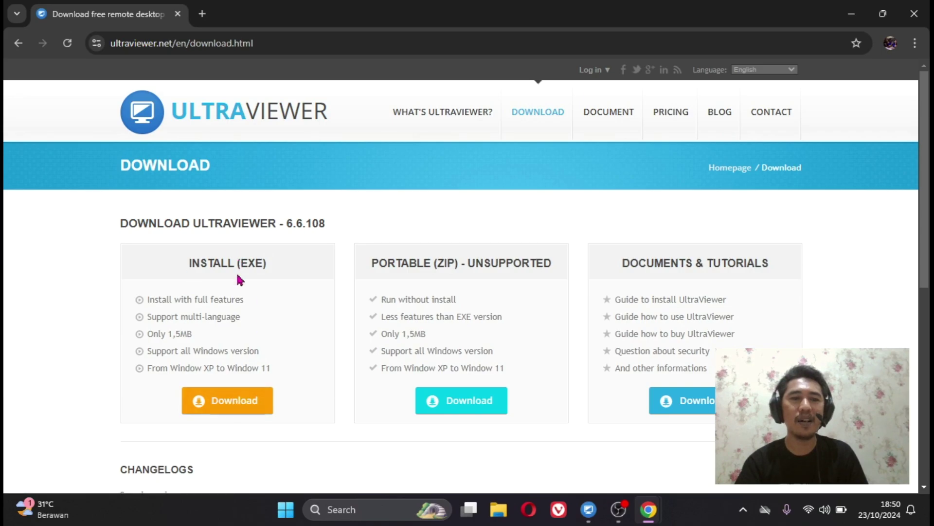
left_click(227, 408)
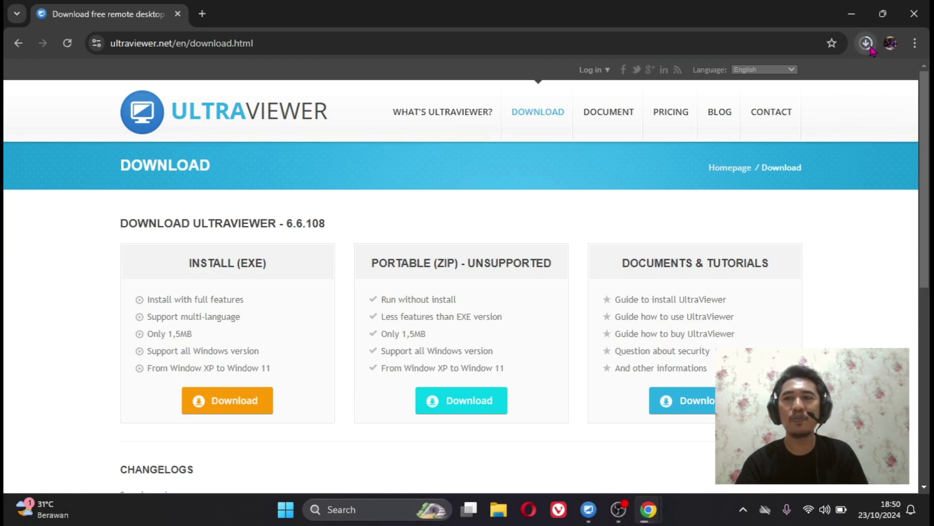
left_click(865, 44)
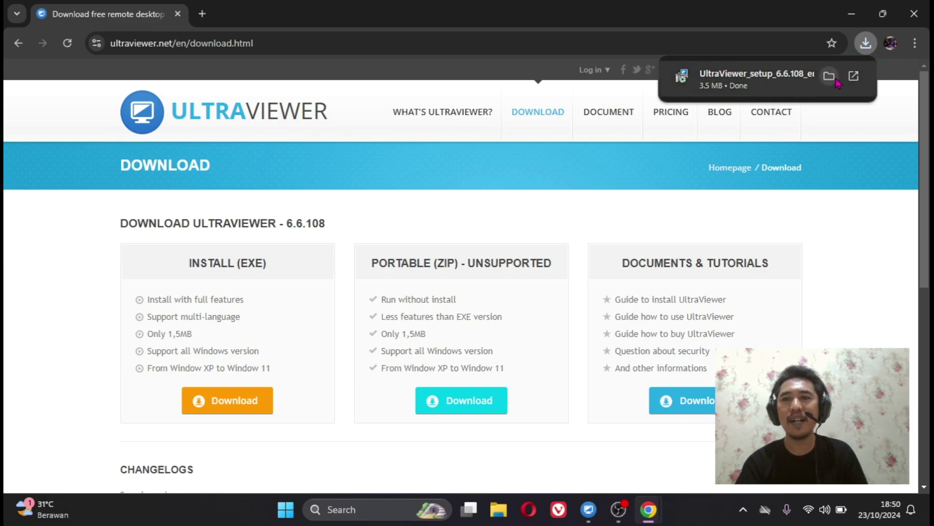
left_click(829, 76)
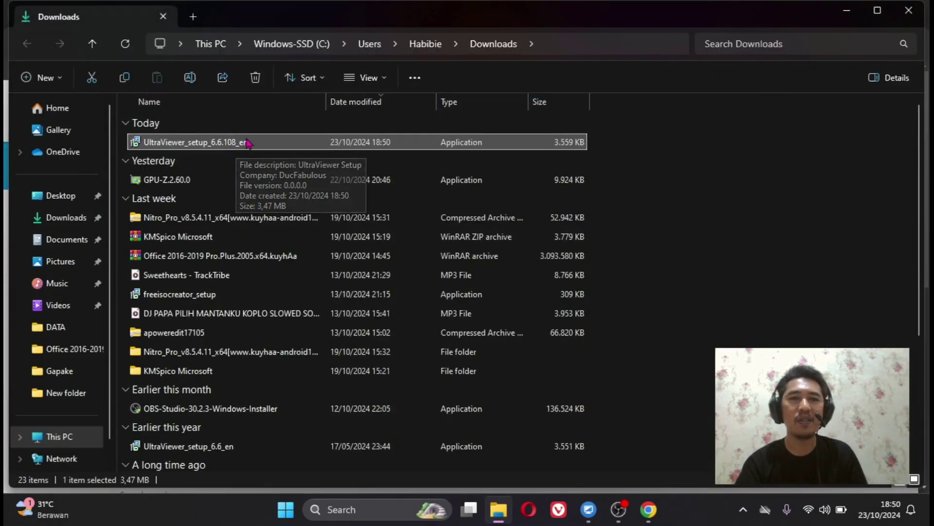
Run UltraViewer_setup_6.6.108_en into the existing UltraViewer folder with a desktop shortcut and begin installing.
double_click(216, 145)
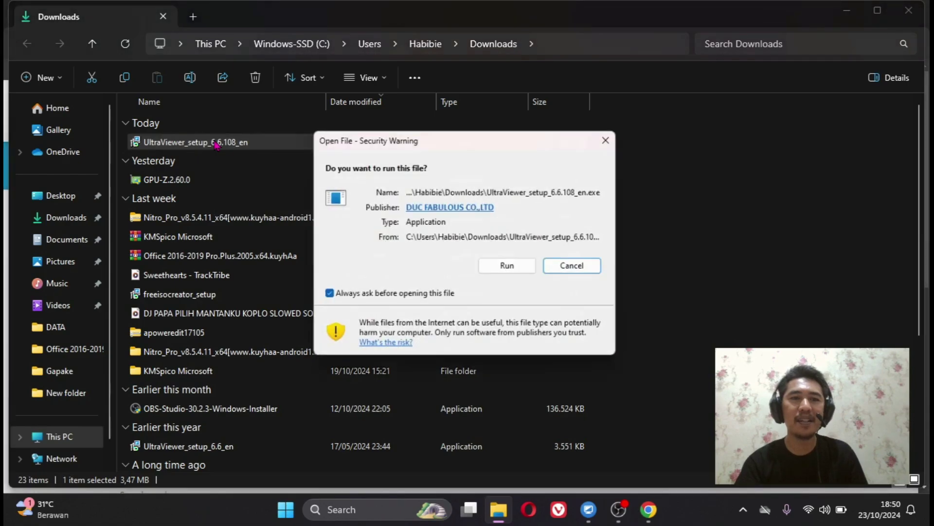
left_click(510, 269)
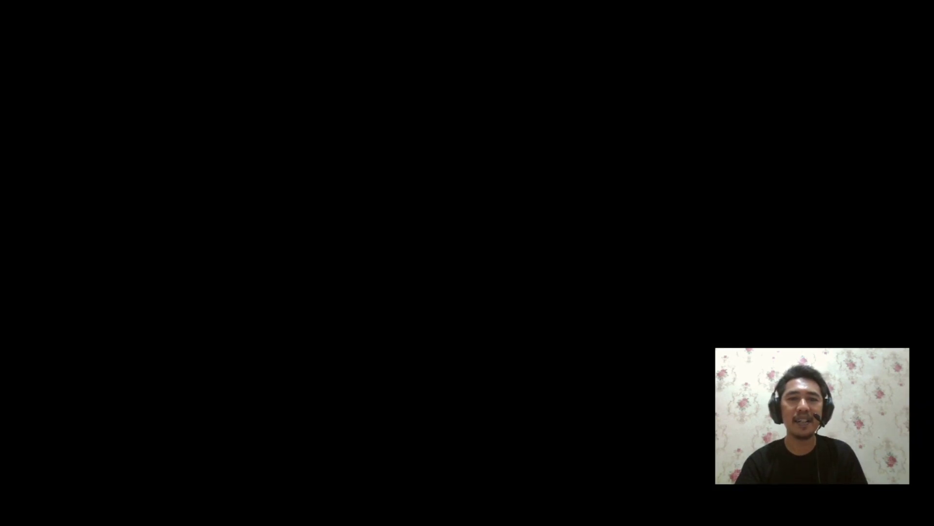
left_click(608, 247)
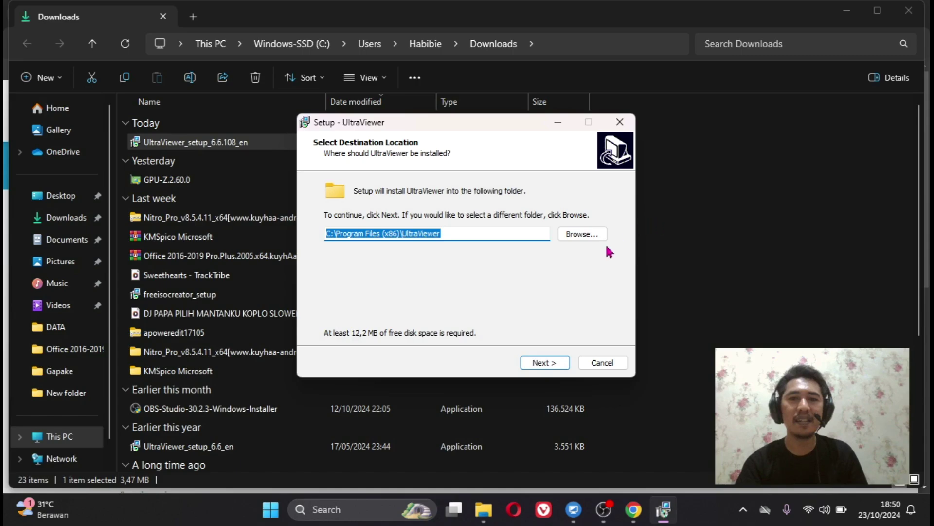
left_click(538, 363)
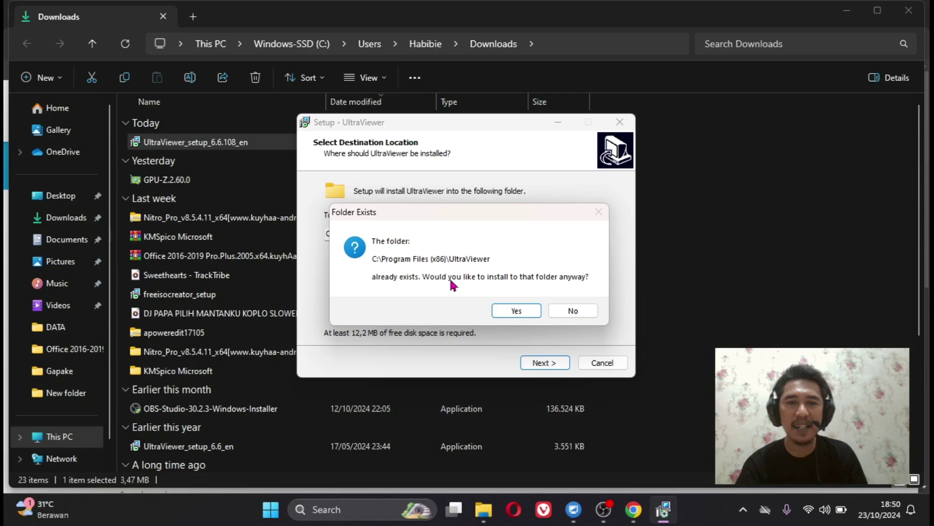
left_click(511, 310)
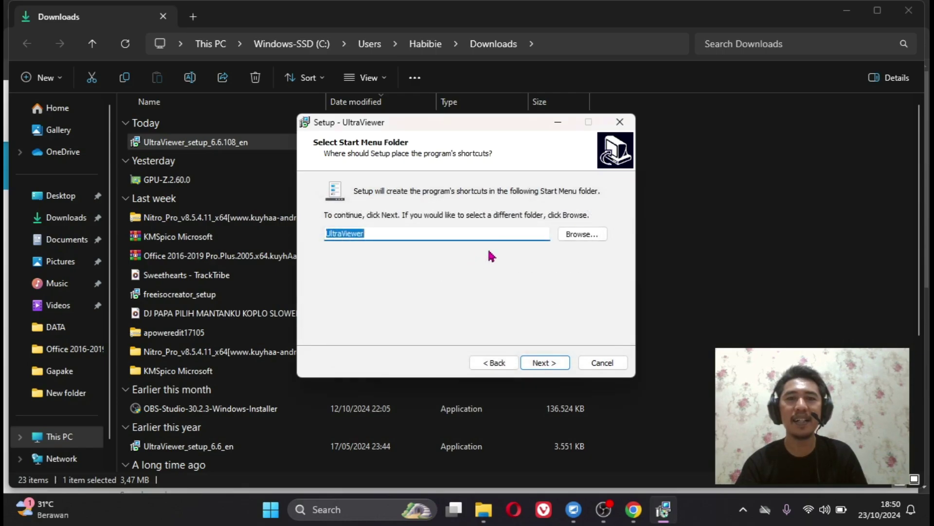
left_click(539, 362)
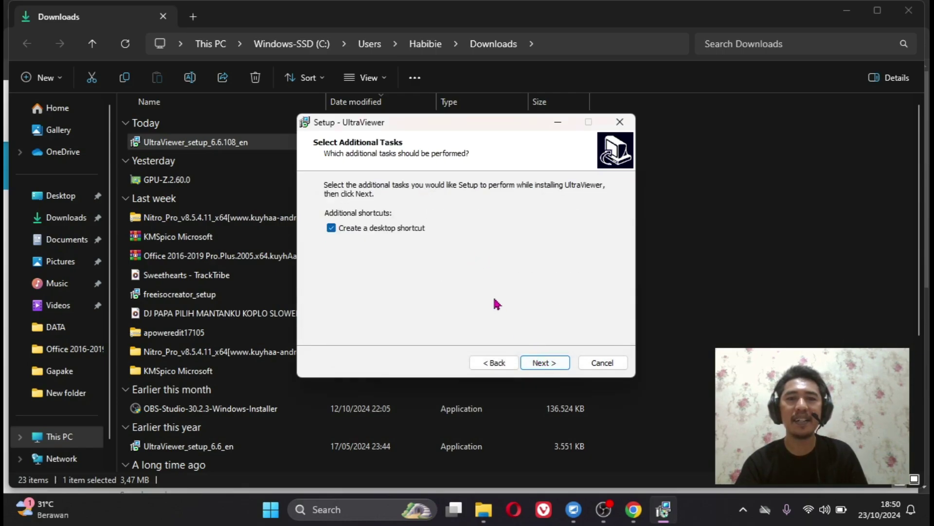
left_click(552, 368)
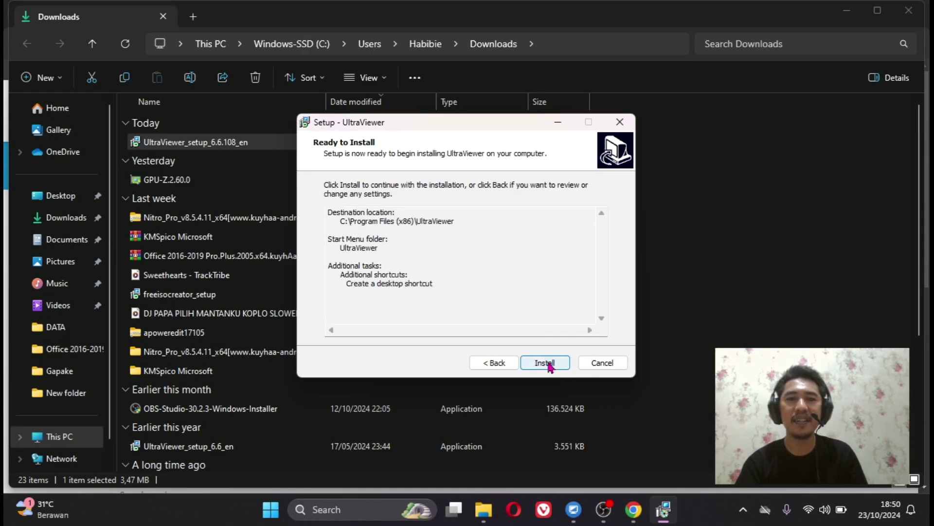
left_click(546, 364)
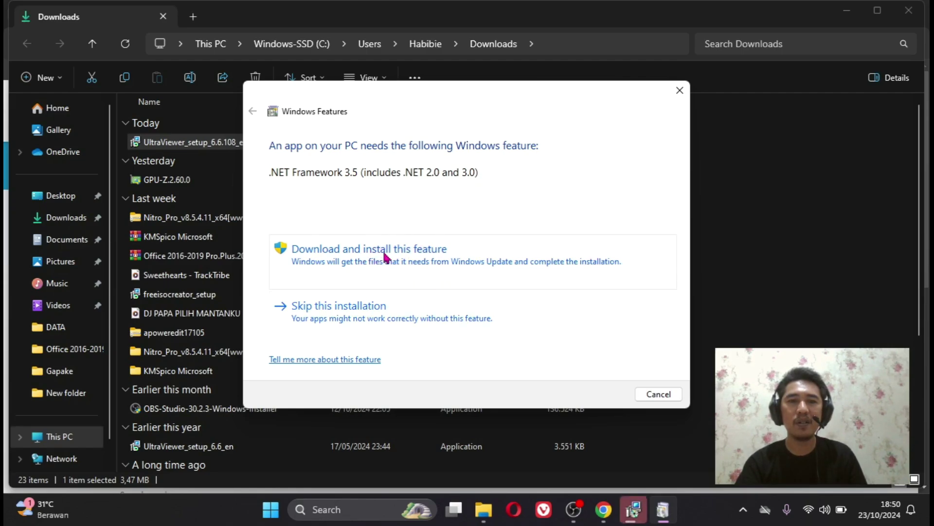
Skip the .NET Framework 3.5 download so the UltraViewer setup finishes.
left_click(362, 318)
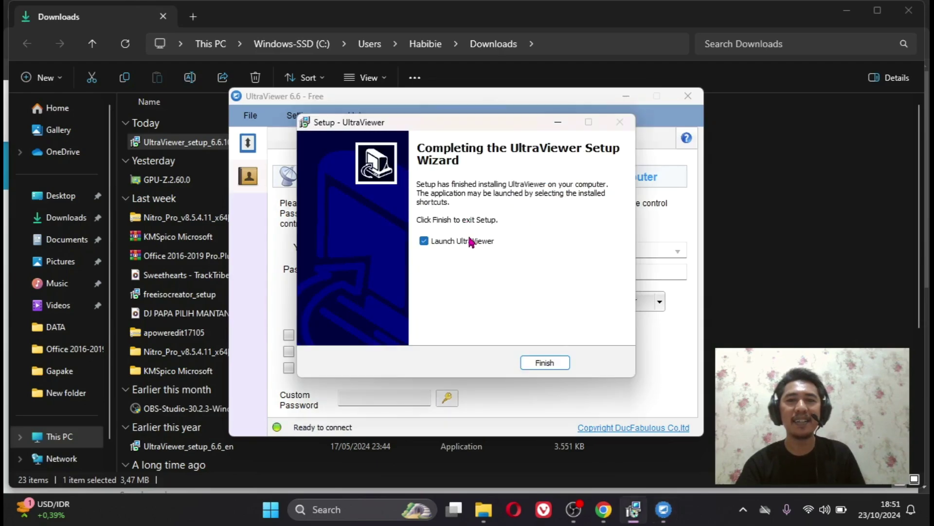
Finish the setup wizard, close the Downloads folder and Chrome, and nudge the UltraViewer window.
left_click(545, 363)
left_click(909, 10)
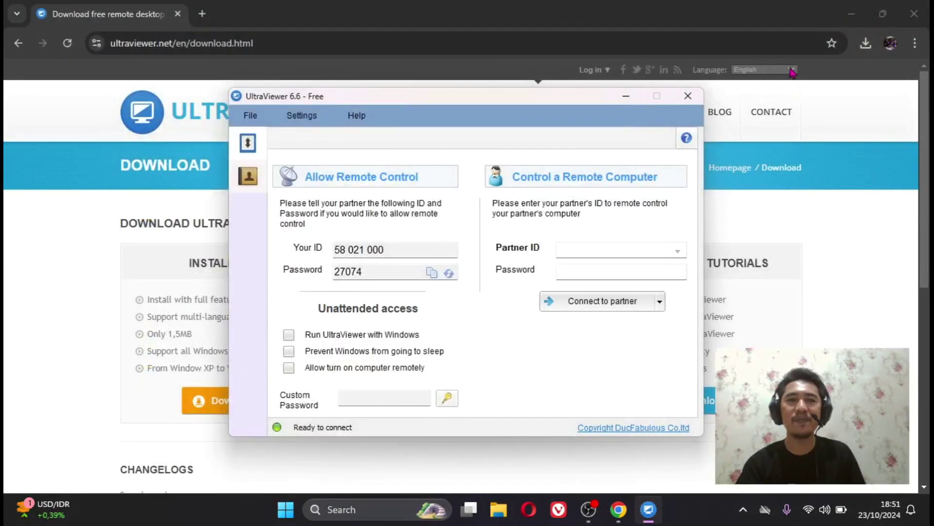
left_click(914, 14)
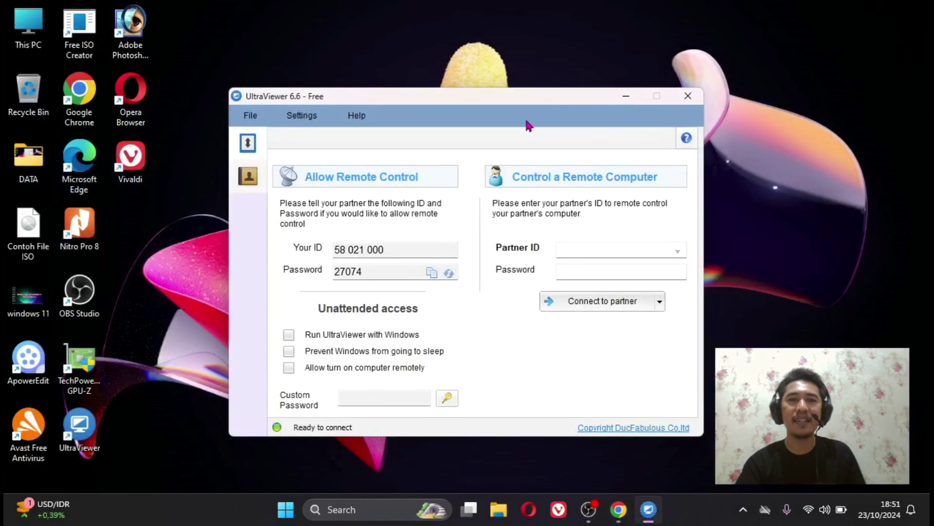
mouse_move(533, 100)
left_mouse_down()
mouse_move(499, 111)
mouse_move(523, 96)
mouse_move(536, 109)
left_mouse_up()
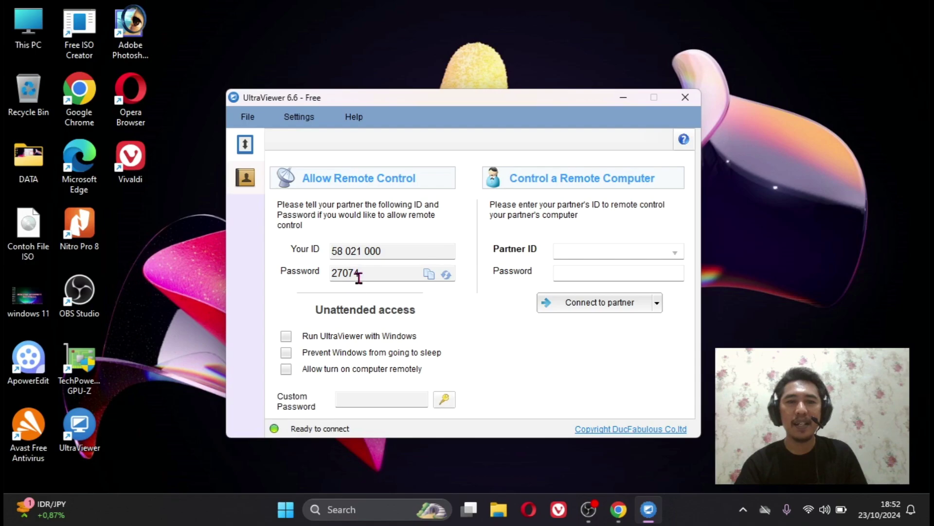
Exit UltraViewer and relaunch it from its desktop shortcut.
left_click(685, 98)
left_click(498, 301)
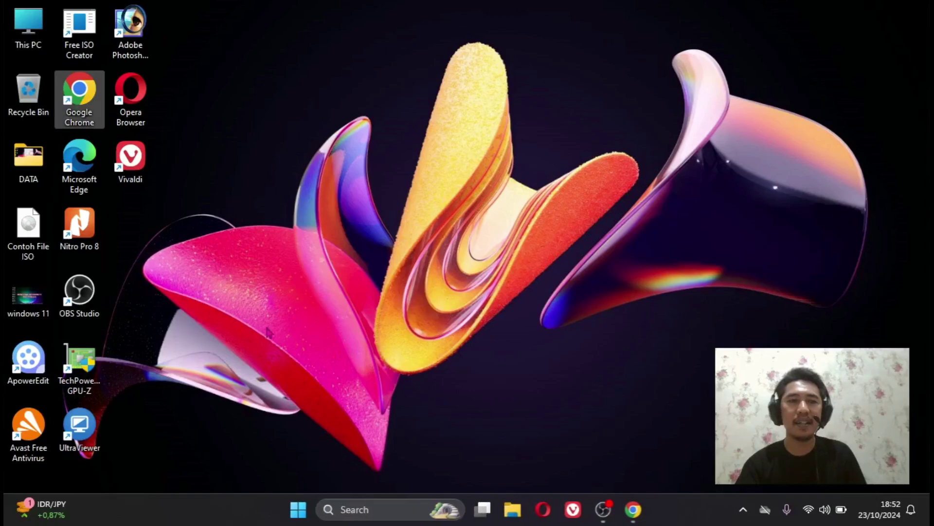
double_click(80, 428)
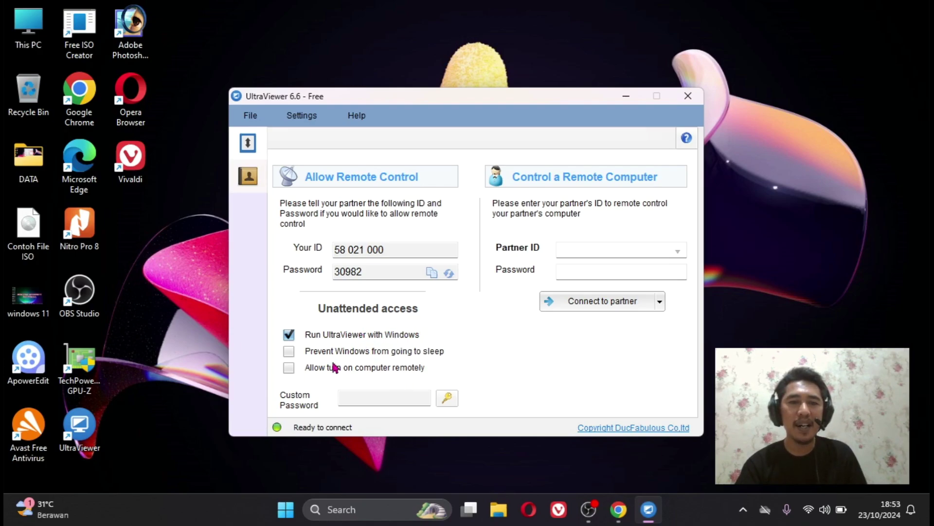
left_click(373, 400)
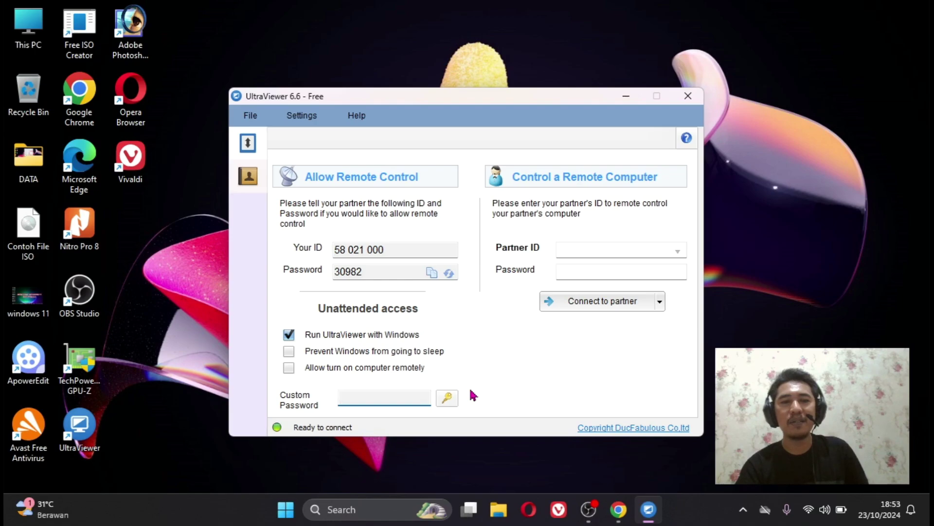
Save an eight-character custom password, lengthening it after the too-short error.
left_click(447, 397)
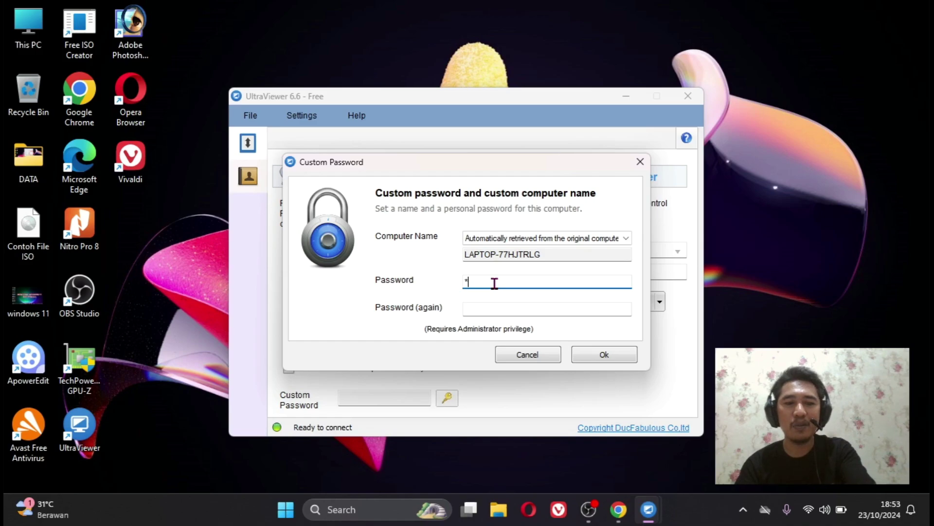
left_click(496, 310)
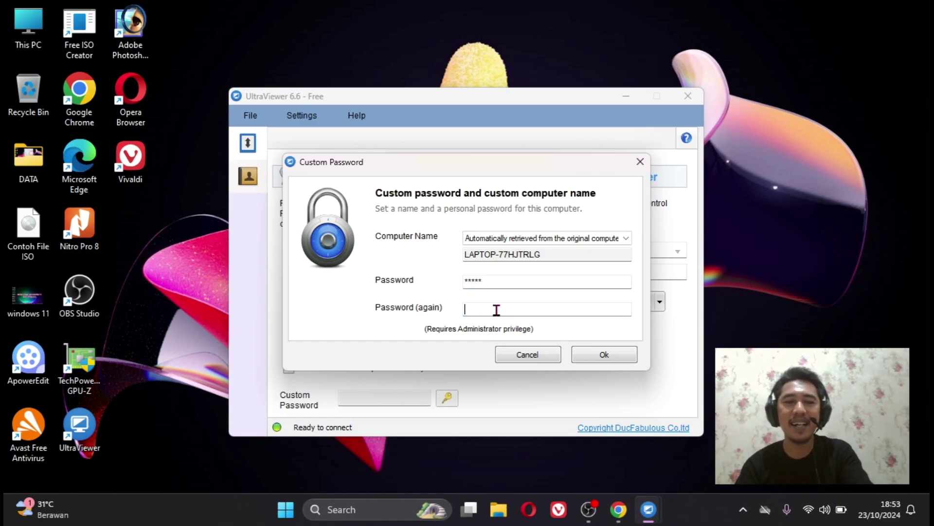
type("*****")
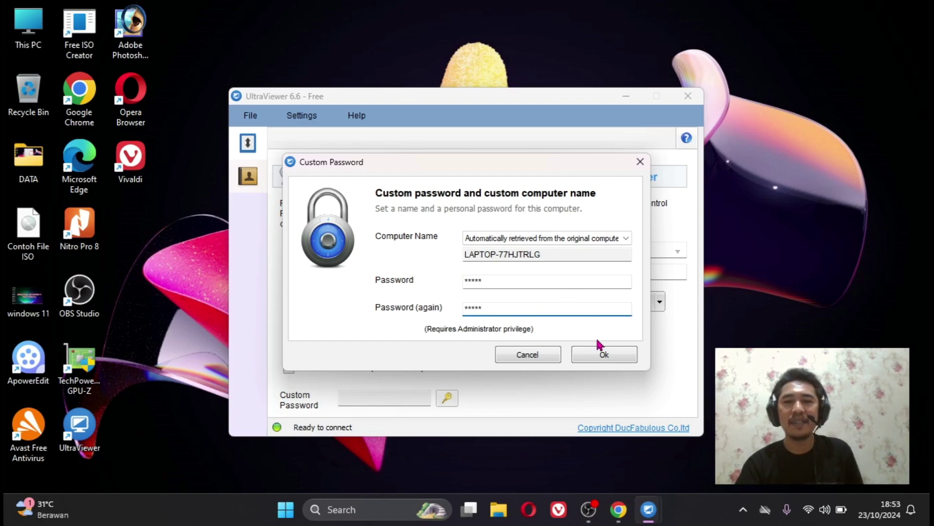
left_click(596, 356)
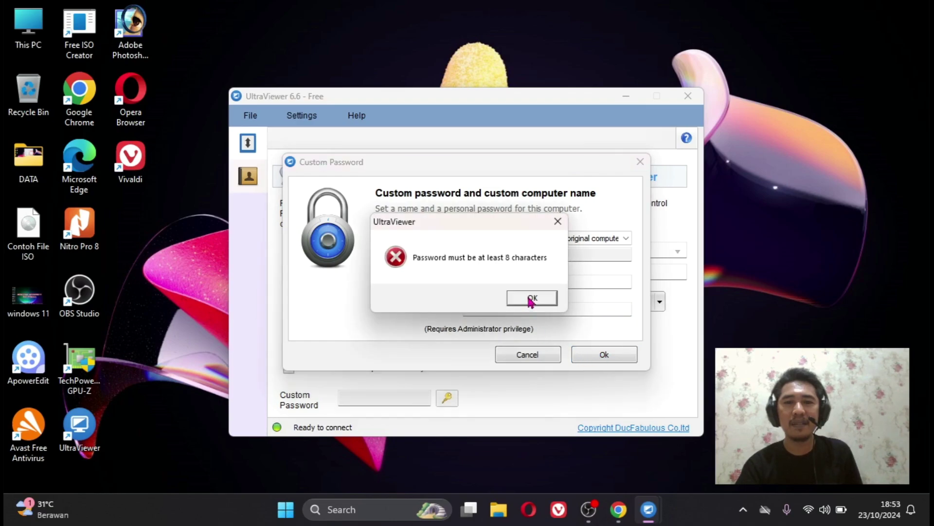
left_click(531, 299)
left_click(501, 281)
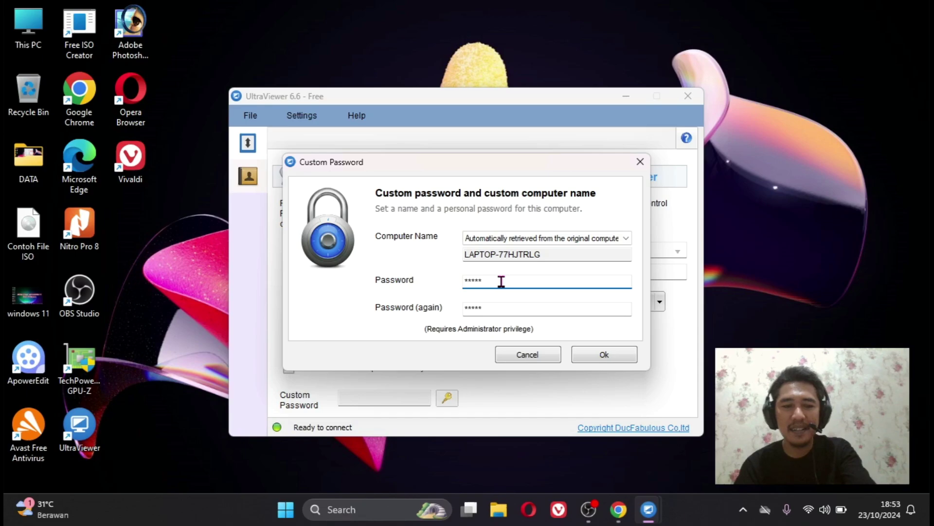
type("78")
left_click(508, 305)
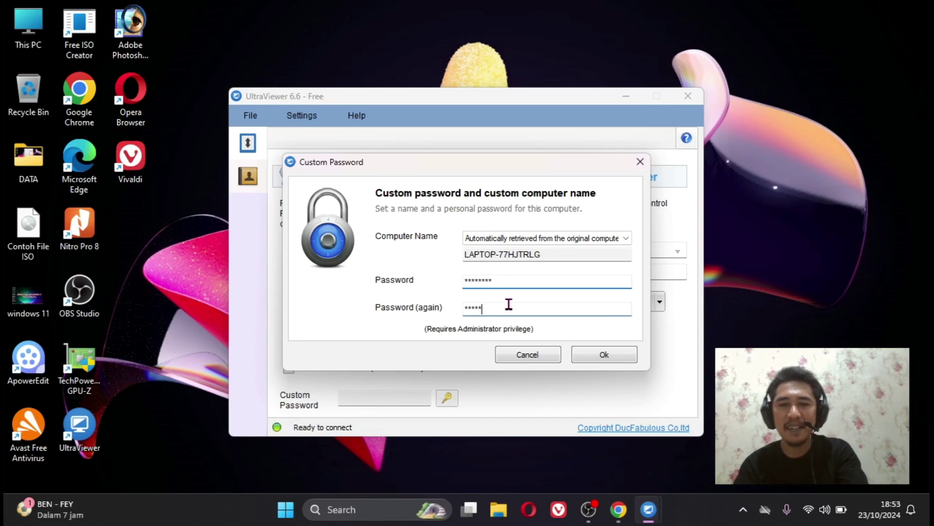
type("8")
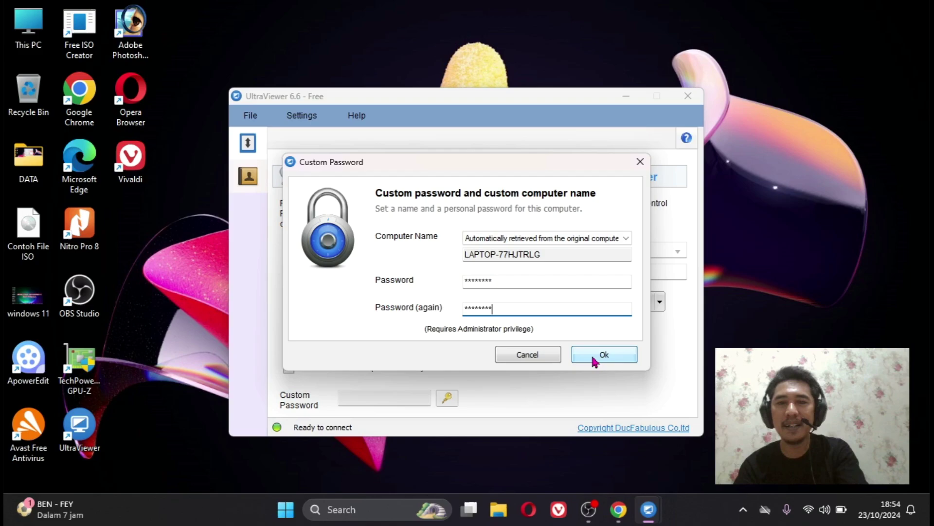
left_click(604, 355)
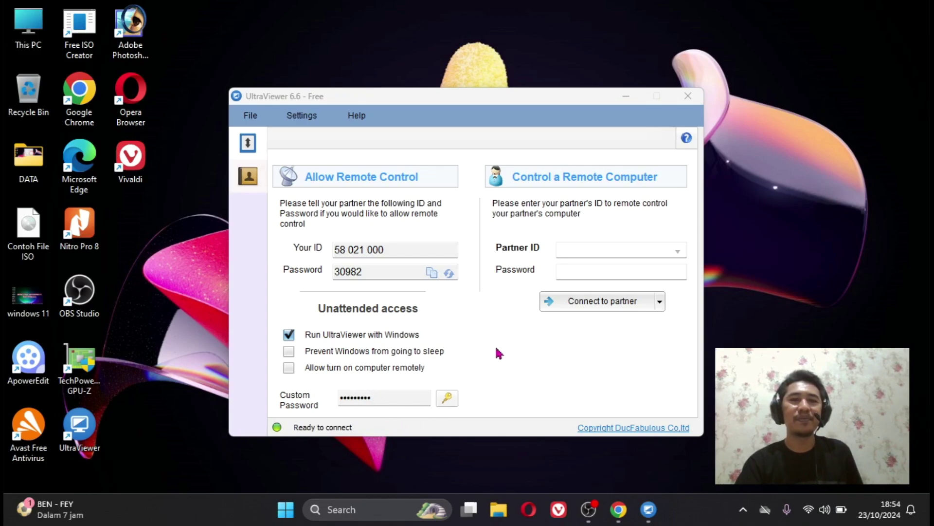
left_click_drag(476, 97, 454, 89)
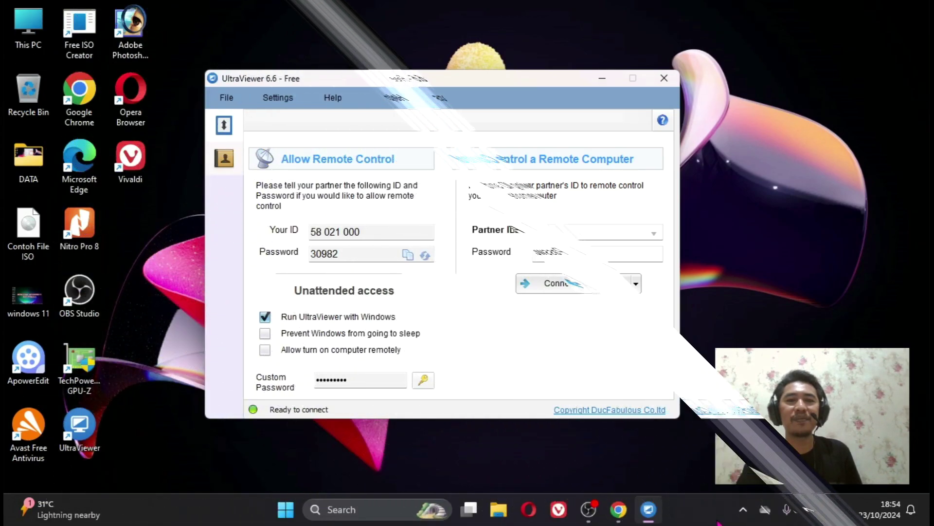
left_click(537, 231)
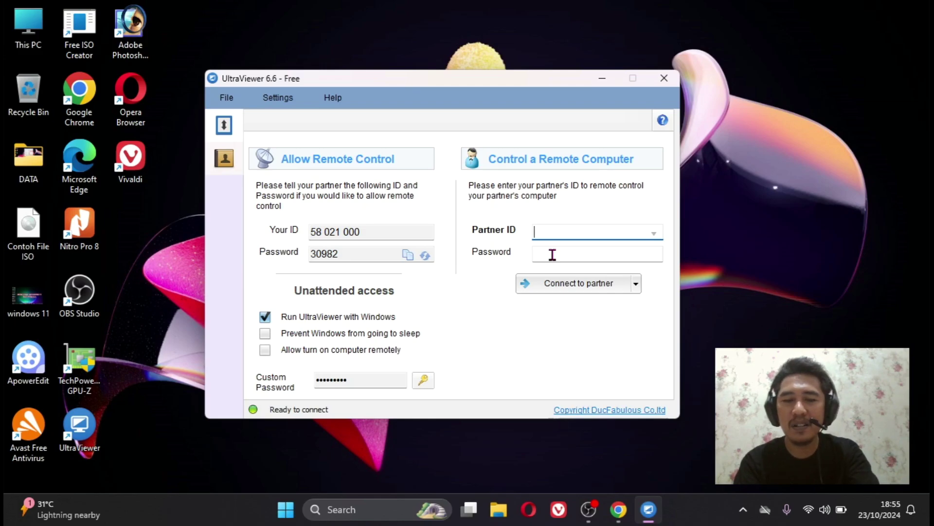
Enter the partner's ID and password, then connect to the remote computer.
type("34")
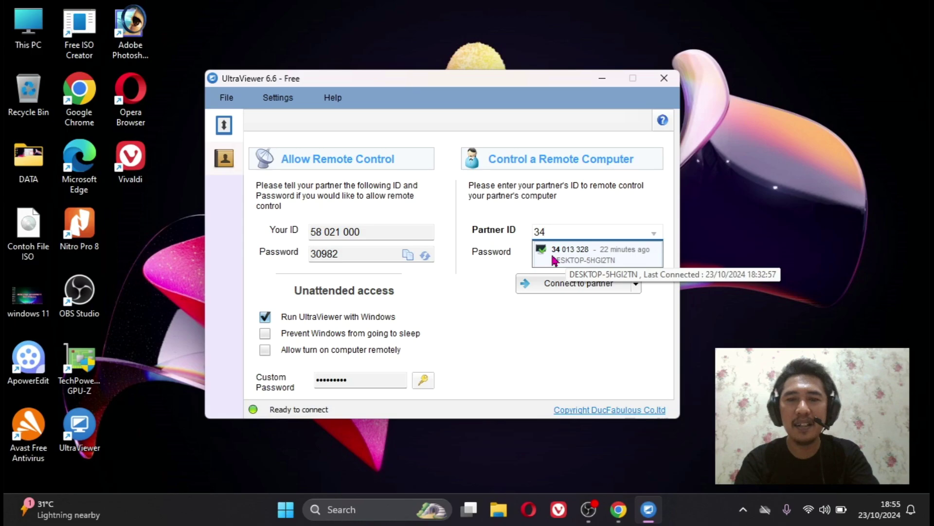
type("013")
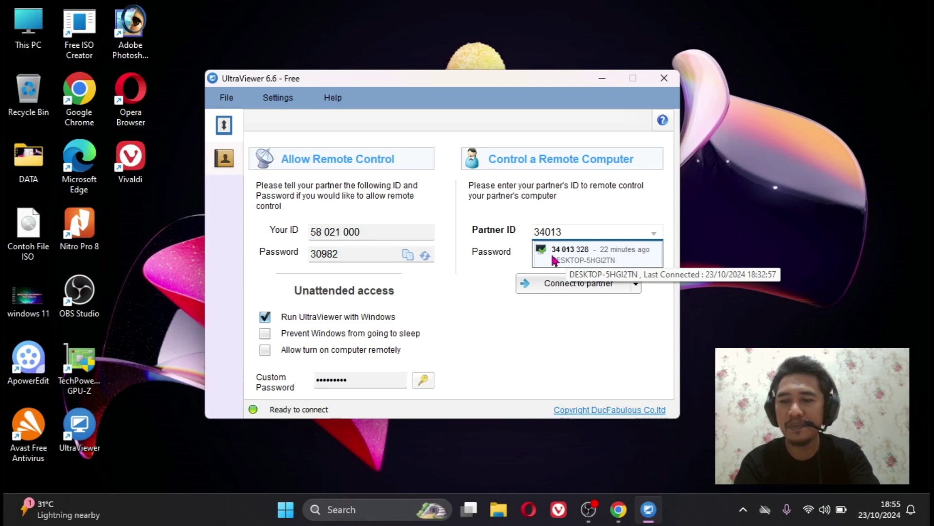
type("328")
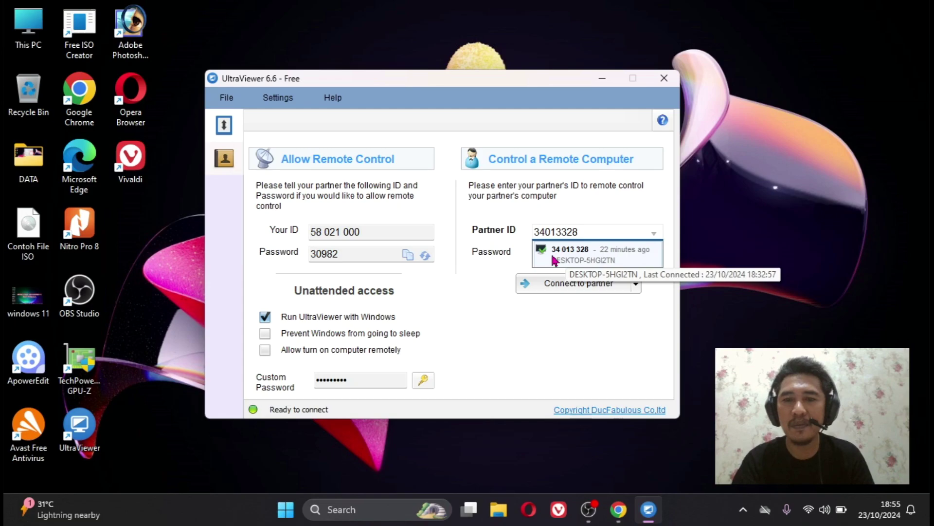
left_click(612, 218)
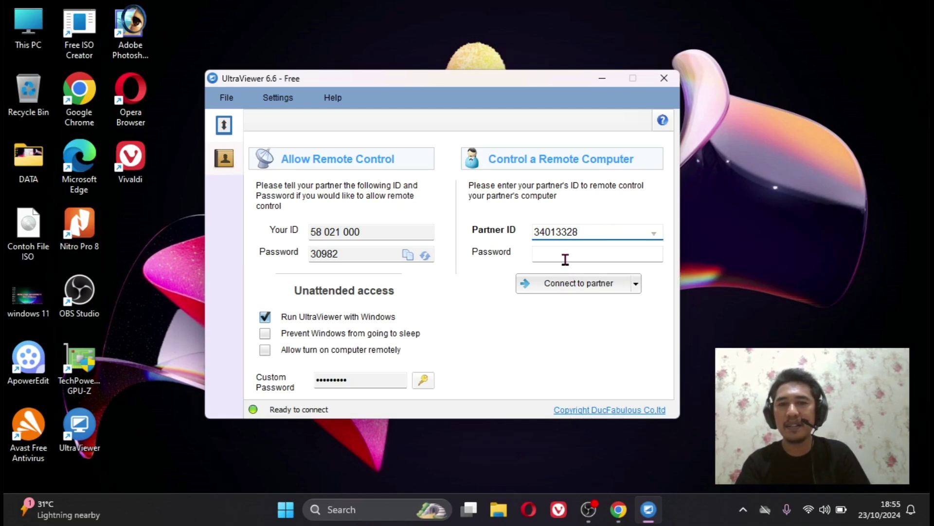
left_click(566, 255)
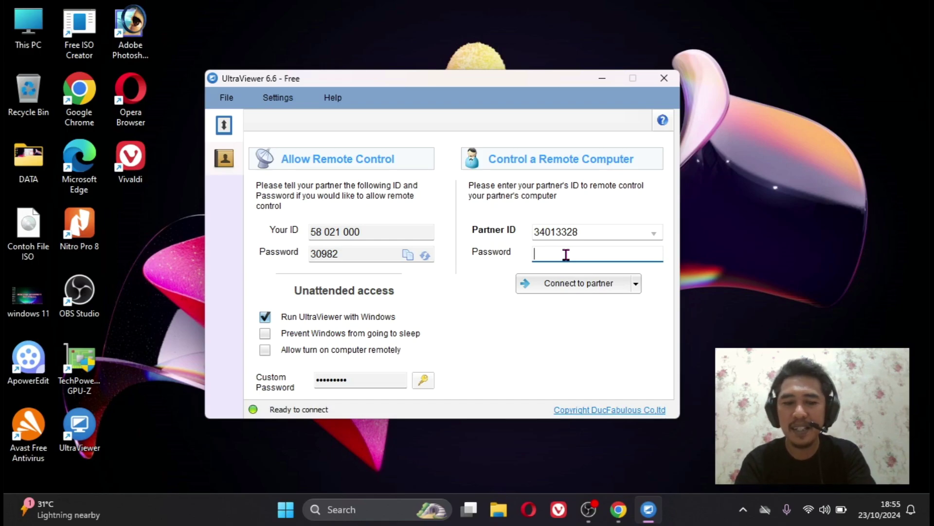
type("*********")
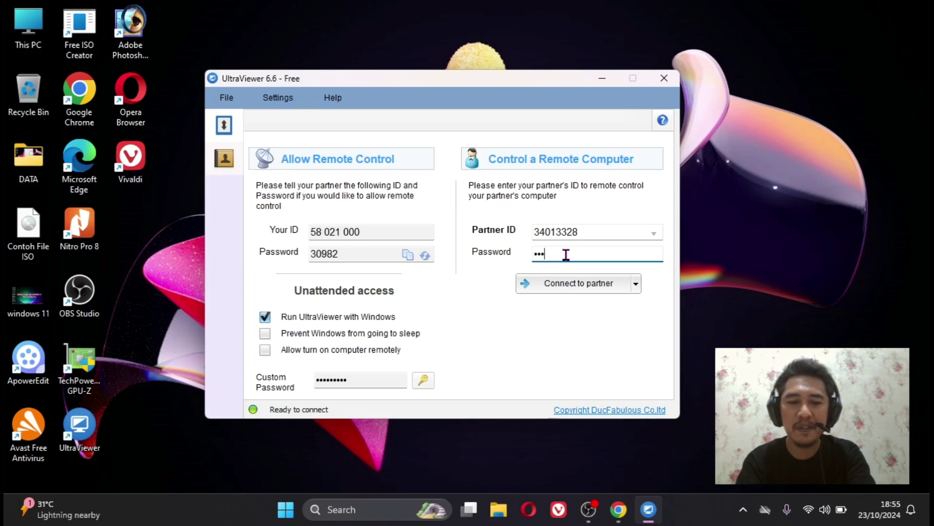
left_click(570, 287)
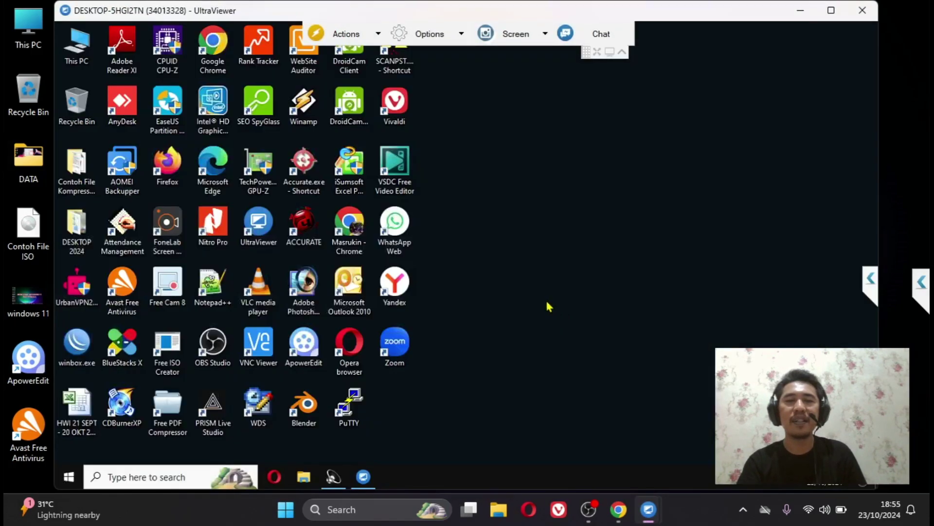
Move the remote session window to the top of the screen and maximize it.
left_click_drag(427, 12, 572, 38)
left_click(658, 11)
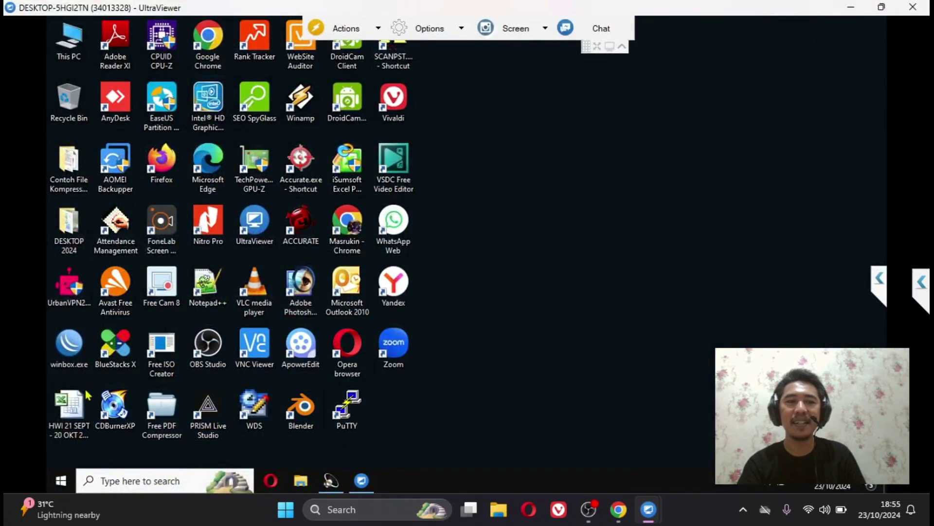
left_click(62, 481)
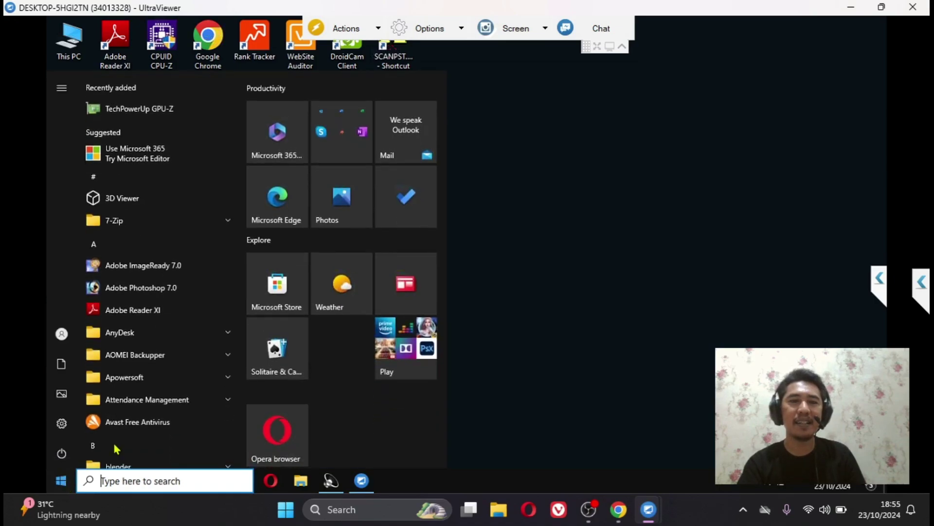
left_click(491, 366)
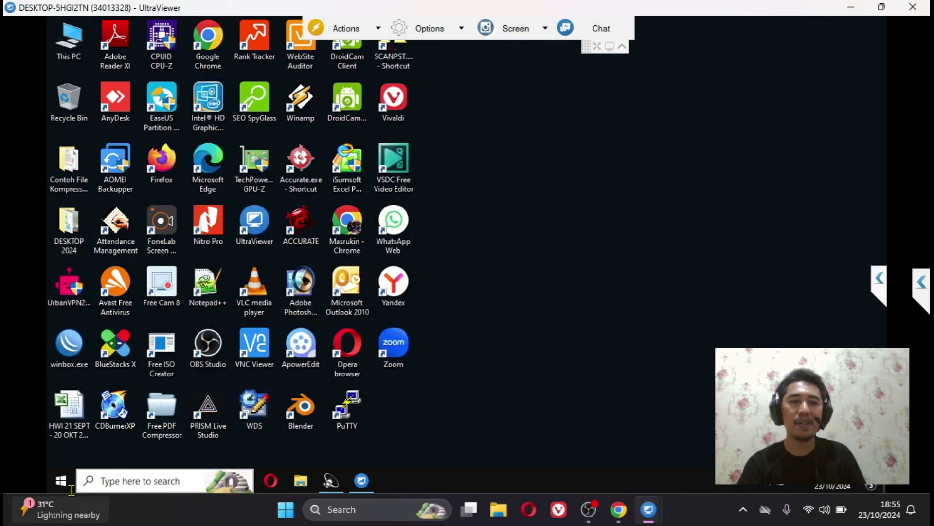
Launch Nitro Pro from a remote 'nitro' search, collapse the toolbar, then close Nitro Pro.
left_click(112, 480)
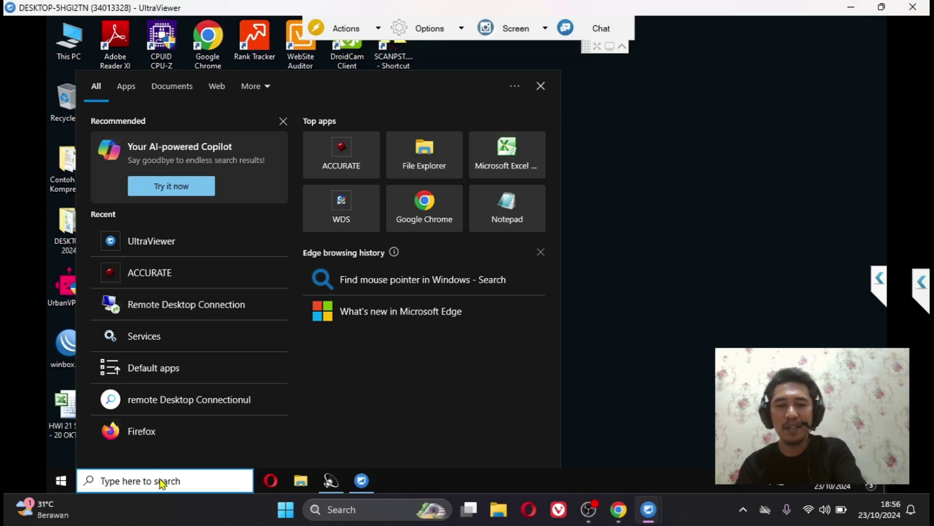
type("nitro")
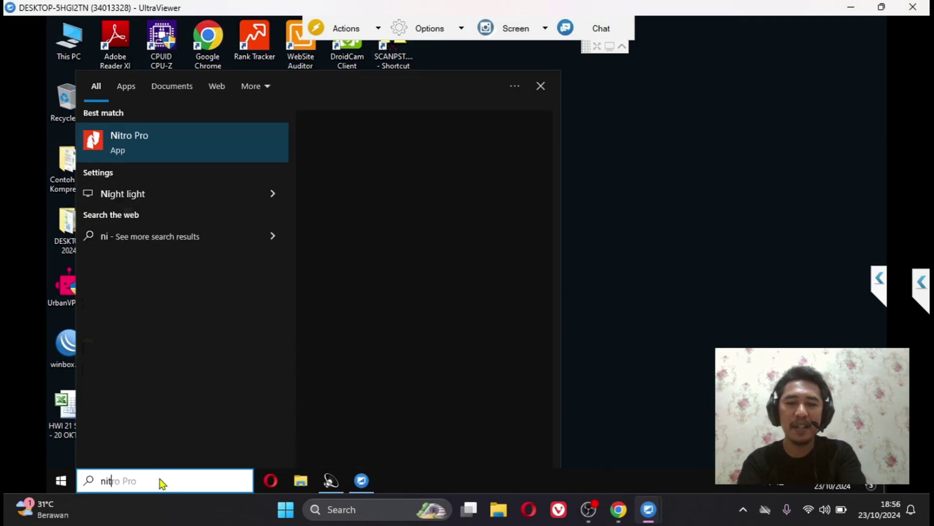
left_click(142, 139)
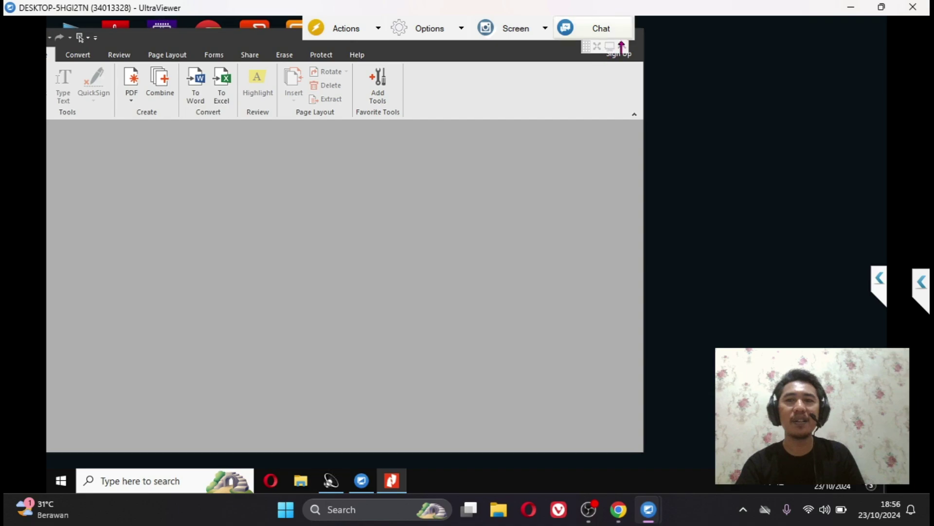
left_click(622, 46)
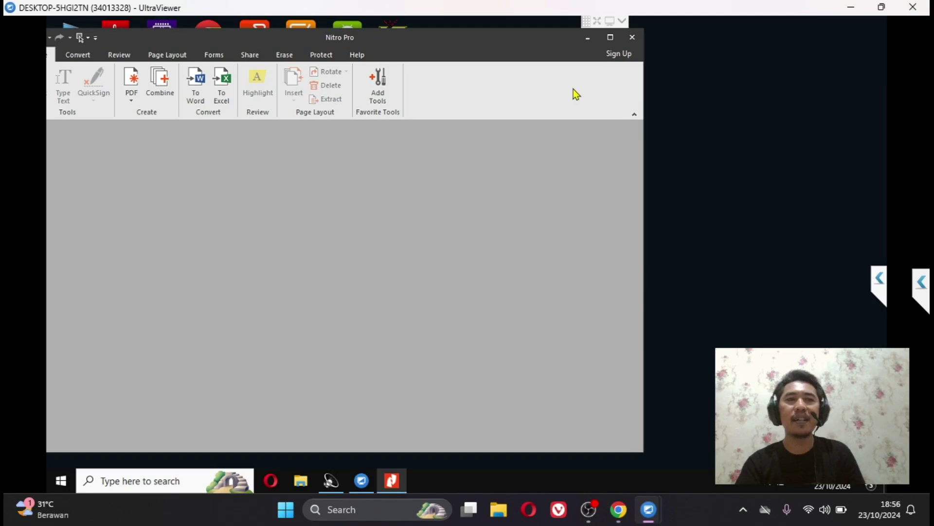
left_click(632, 37)
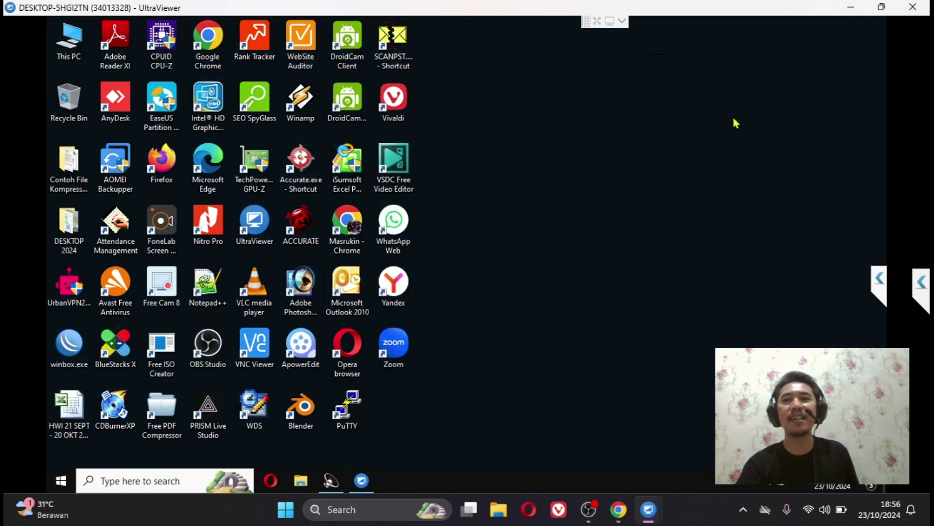
Restore down the session window, narrow it, and shift it right to uncover local icons.
left_click(881, 7)
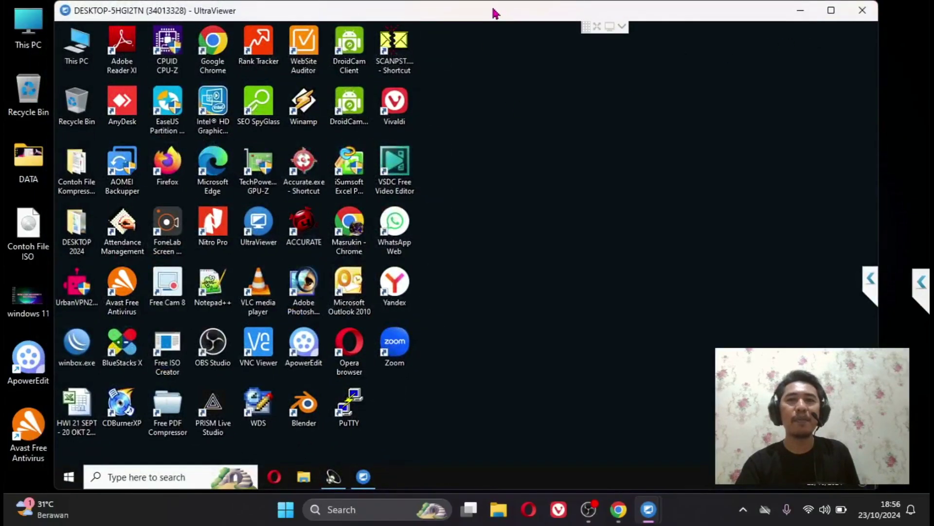
left_click_drag(494, 13, 517, 23)
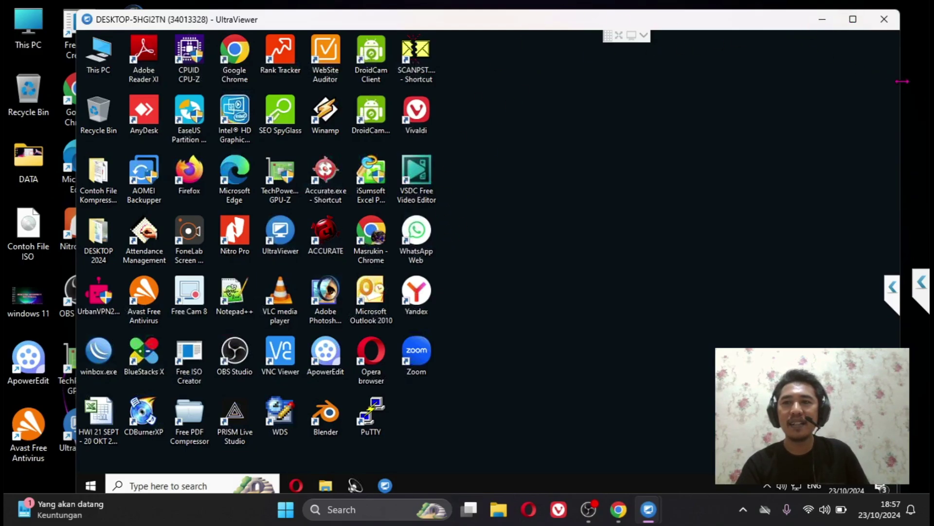
left_click_drag(900, 80, 763, 101)
left_click_drag(484, 25, 594, 38)
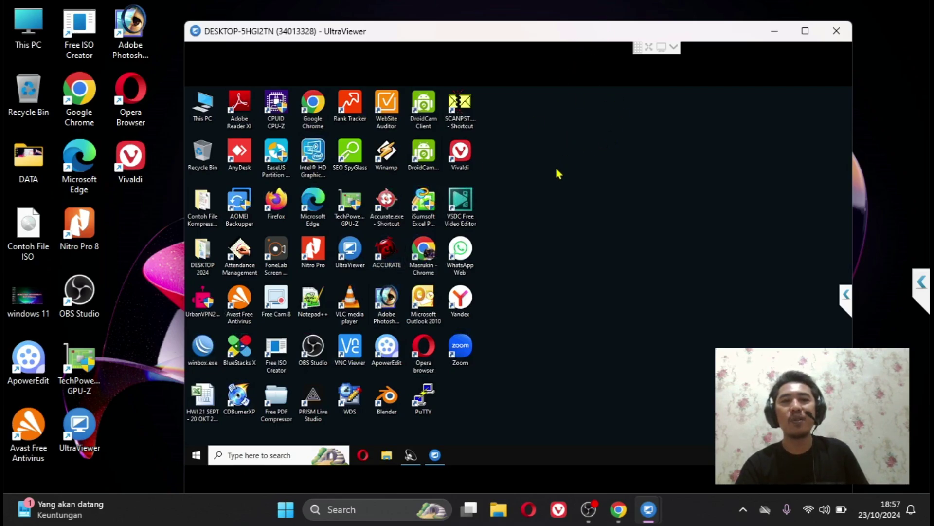
Maximize the session window and send 'tes' from the side chat panel, then collapse it.
left_click(845, 297)
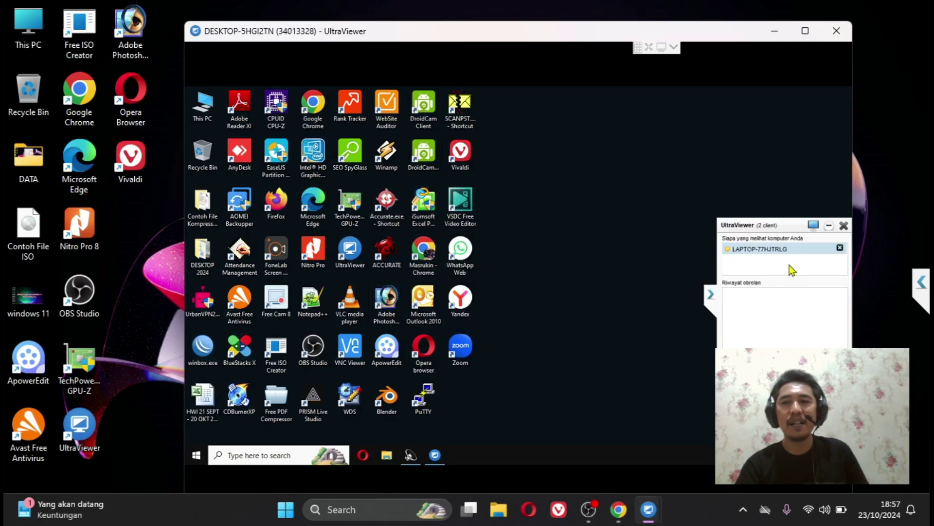
left_click(711, 296)
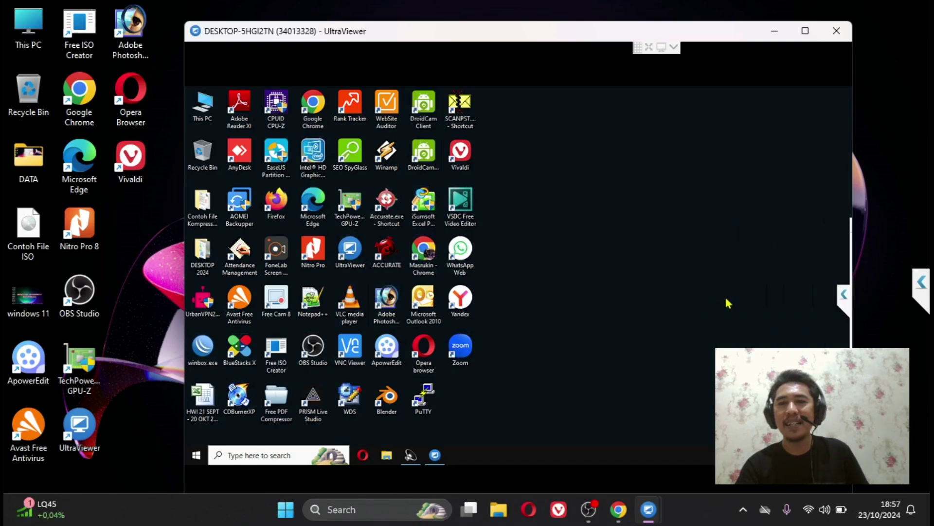
left_click(845, 298)
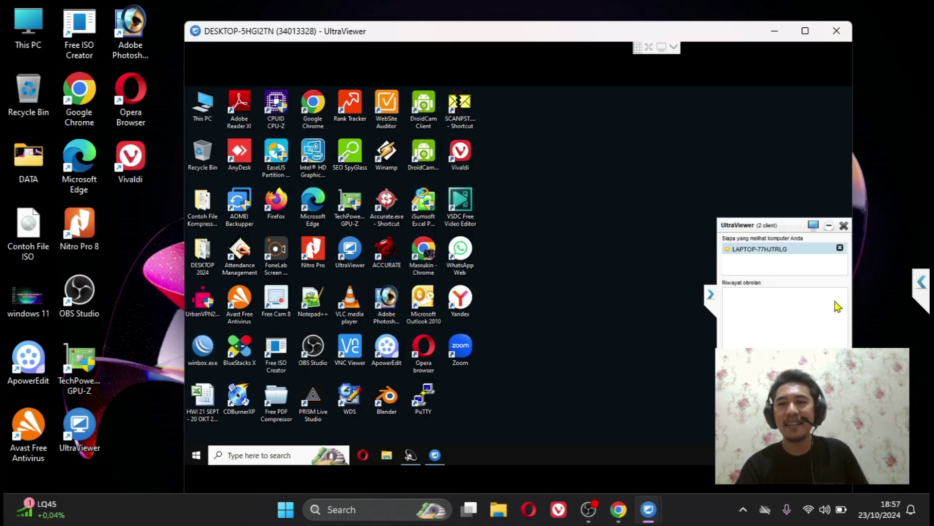
left_click(805, 31)
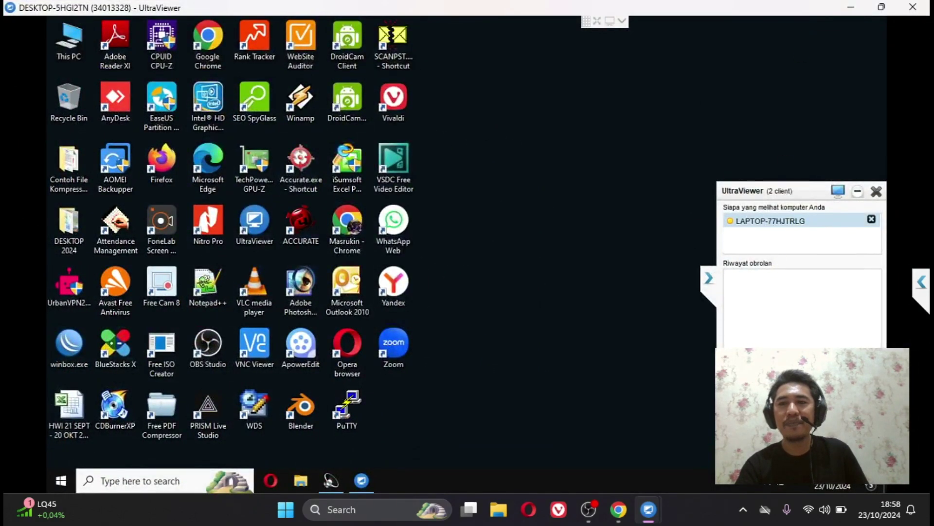
left_click(920, 285)
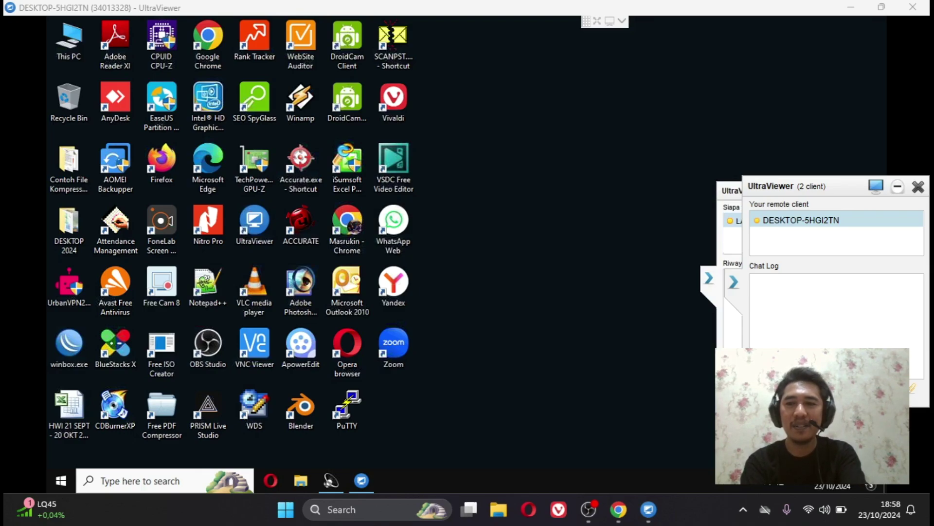
key("Return")
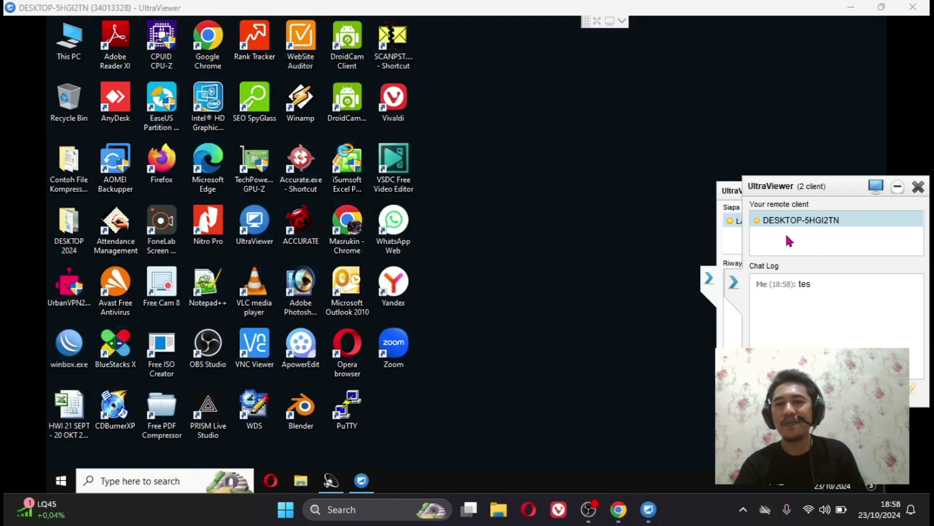
left_click(734, 284)
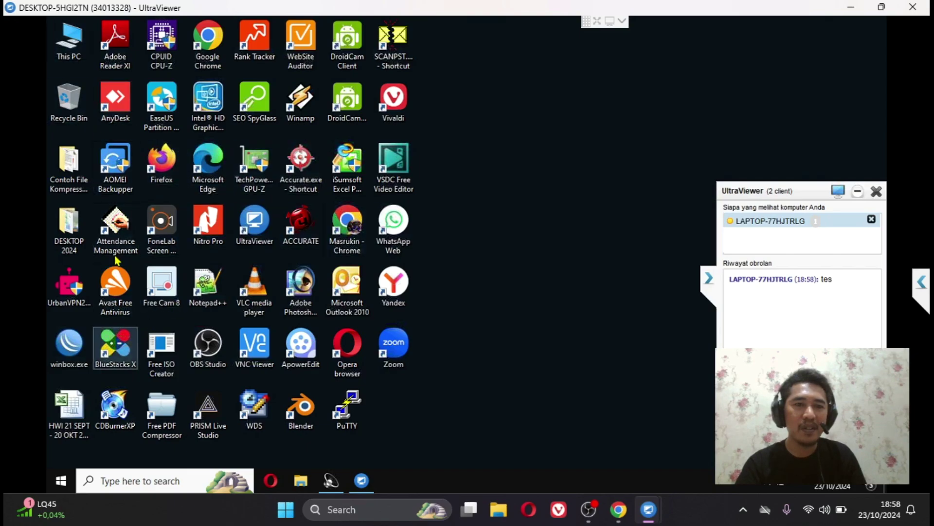
Drag Bola mata kecil.png from remote DESKTOP 2024 into chat and save it to the local Desktop.
double_click(74, 220)
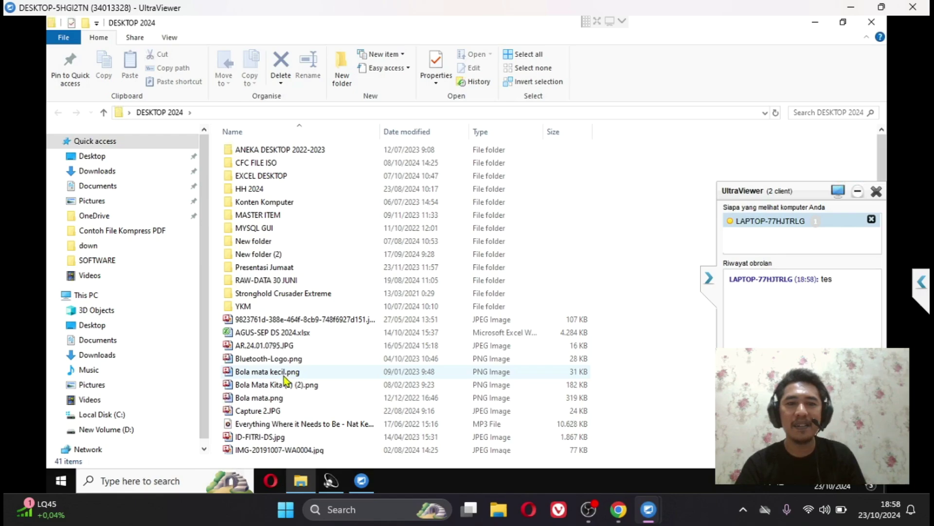
left_click_drag(285, 379, 767, 316)
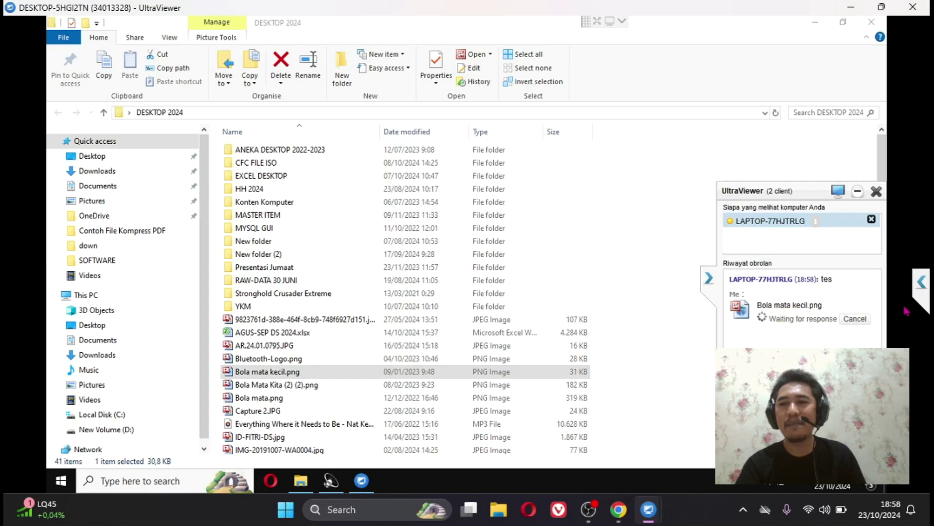
left_click(921, 288)
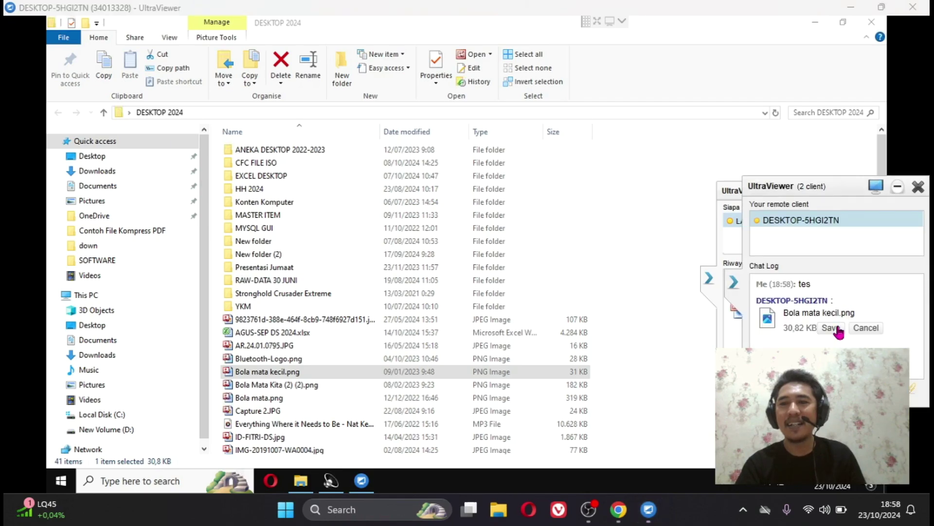
left_click(838, 329)
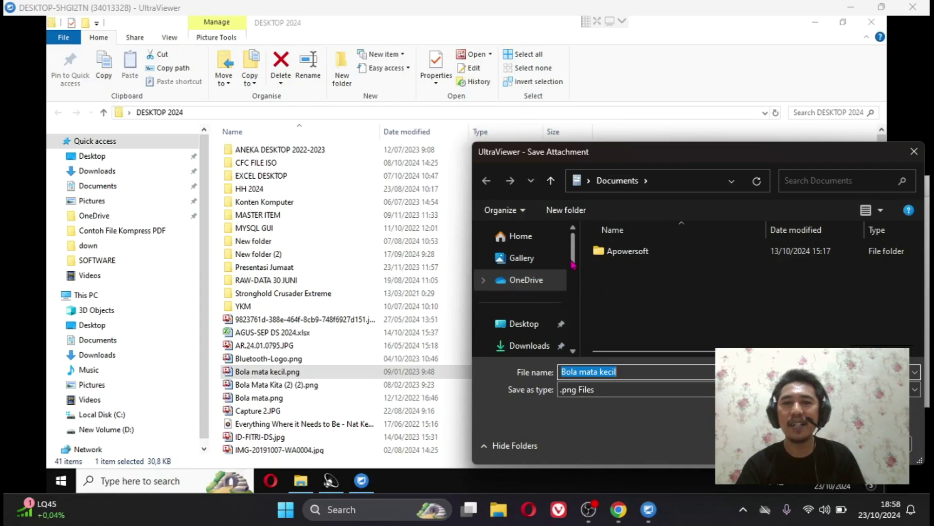
left_click(559, 330)
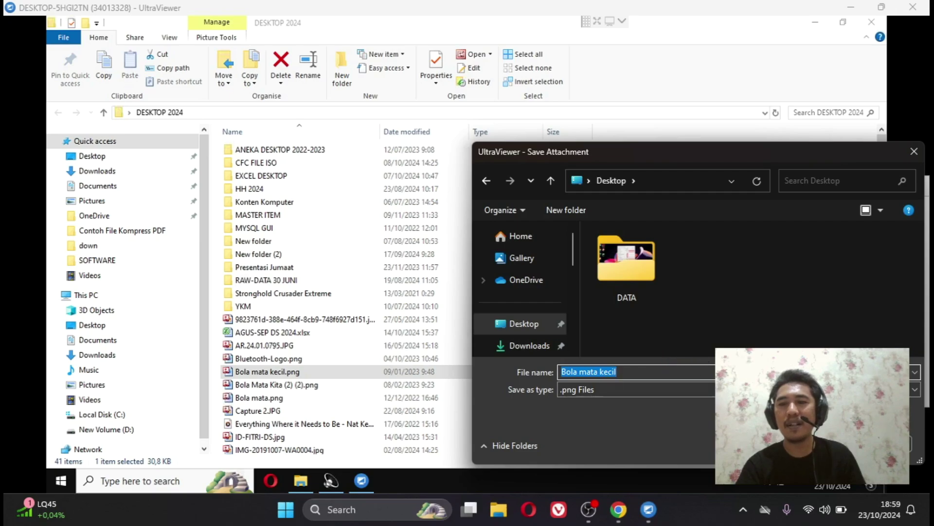
key("Return")
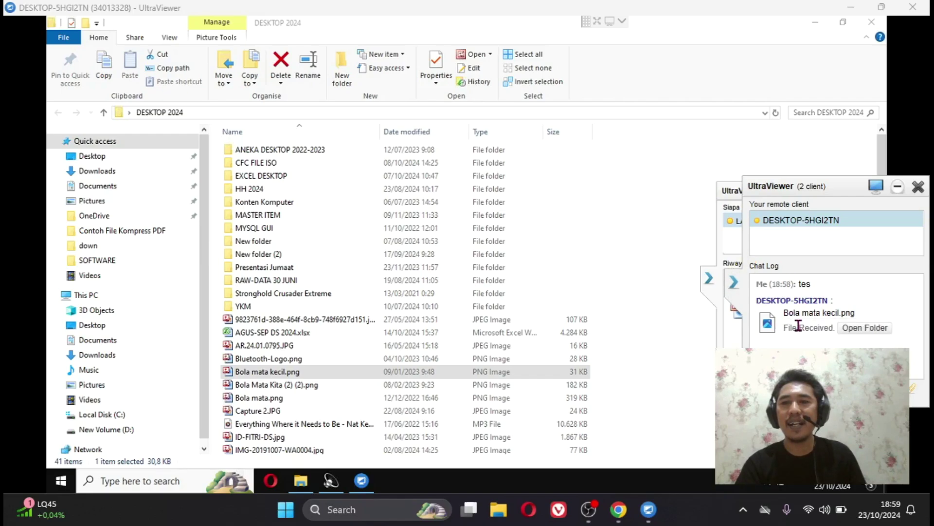
left_click(735, 286)
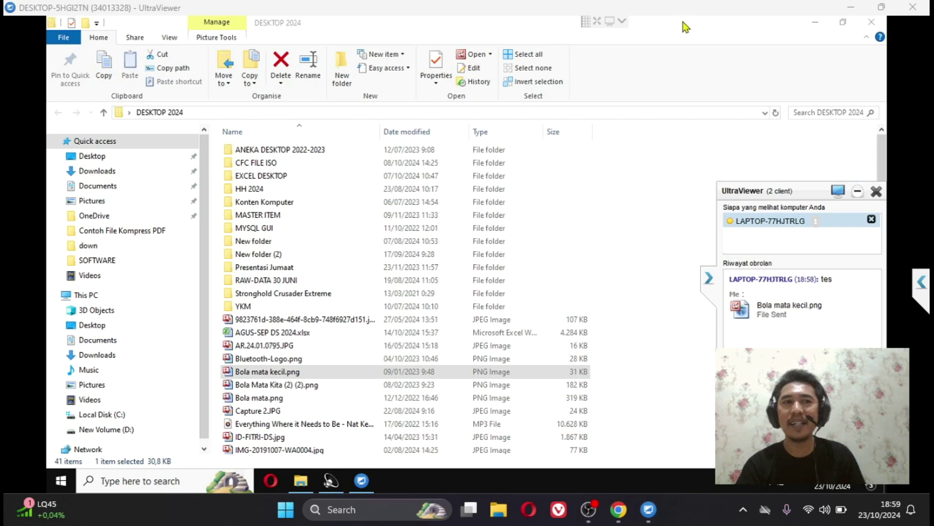
Restore down the session window, close the remote DESKTOP 2024 folder, and nudge the window up-left.
left_click(882, 7)
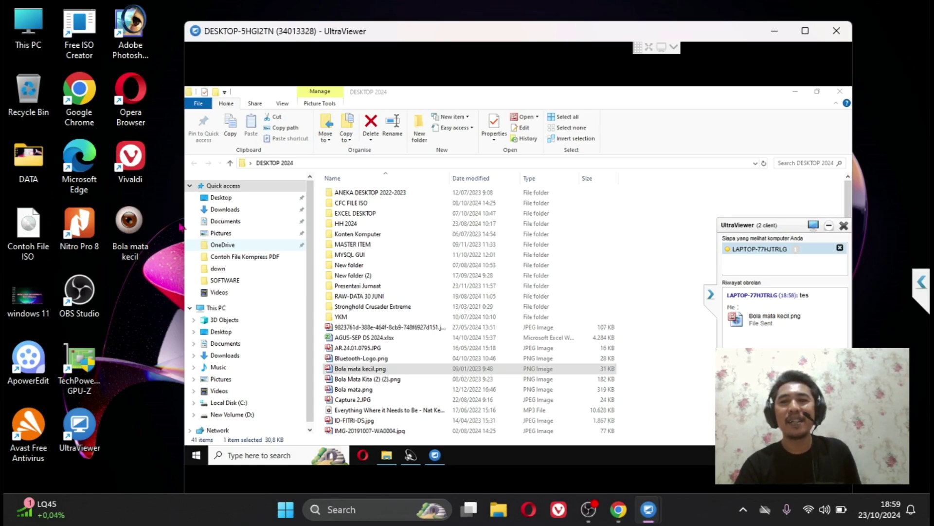
left_click(841, 93)
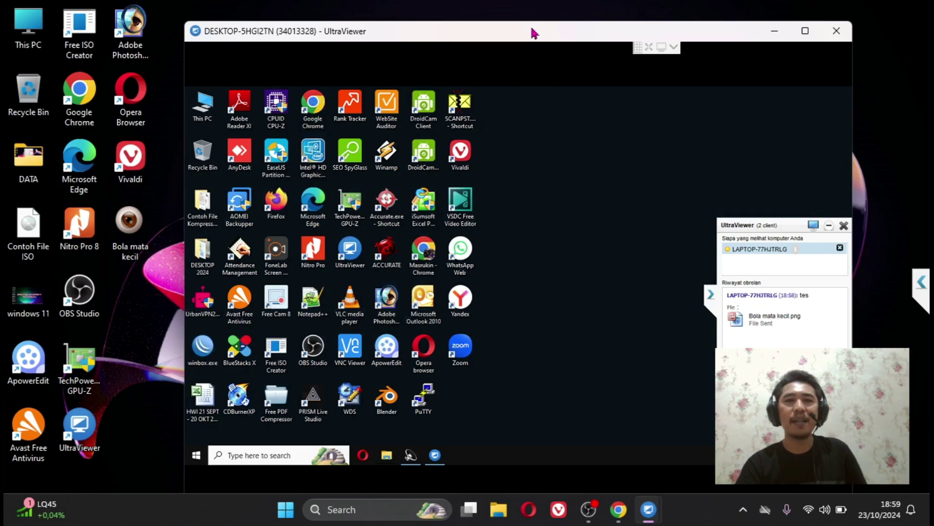
left_click_drag(534, 33, 523, 26)
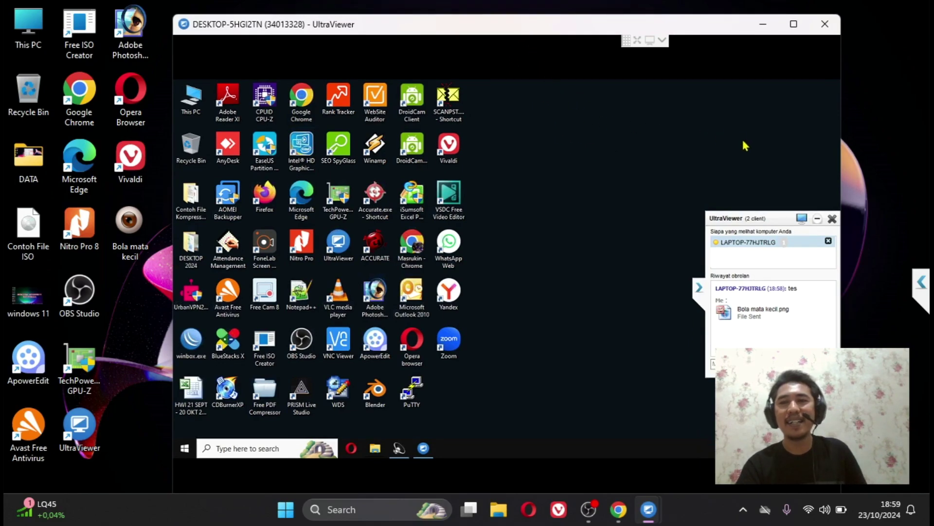